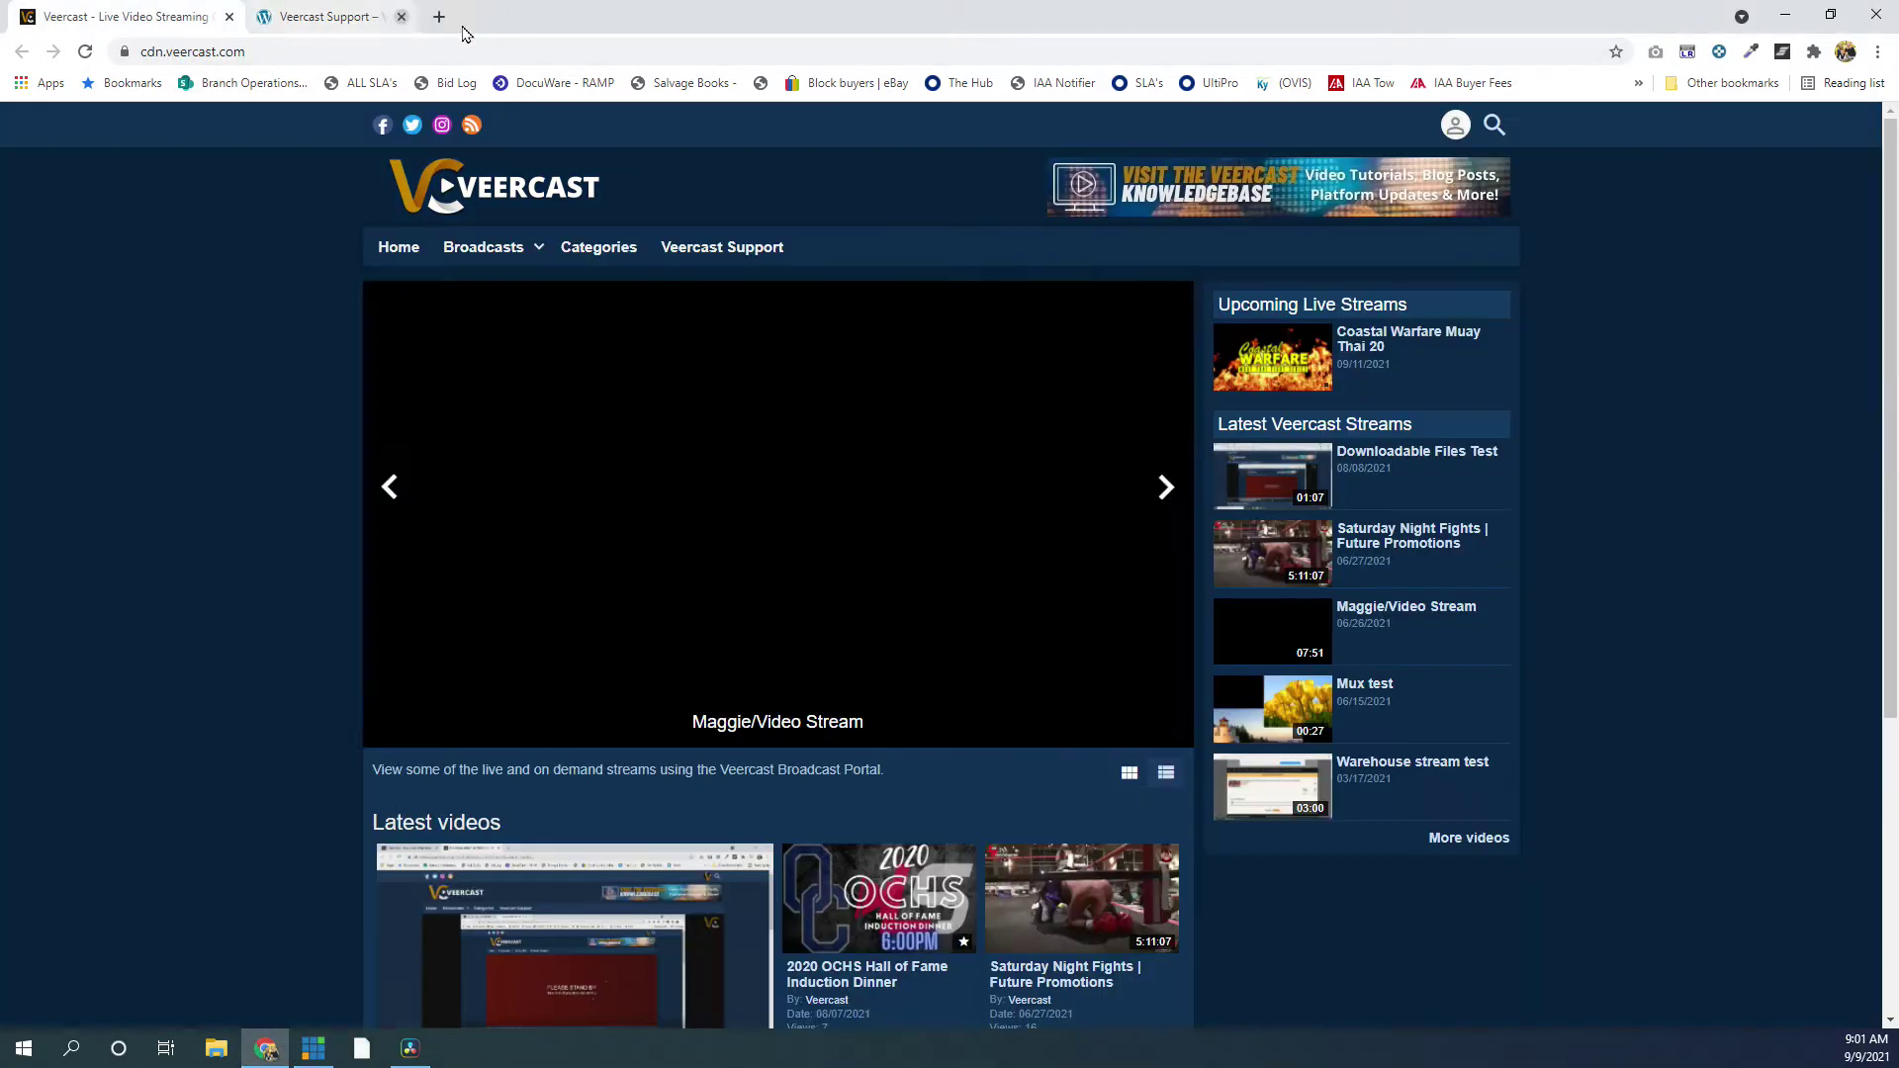
- Close the Veercast Support page and log in to the Veercast portal with the saved author account credentials
left_click(465, 17)
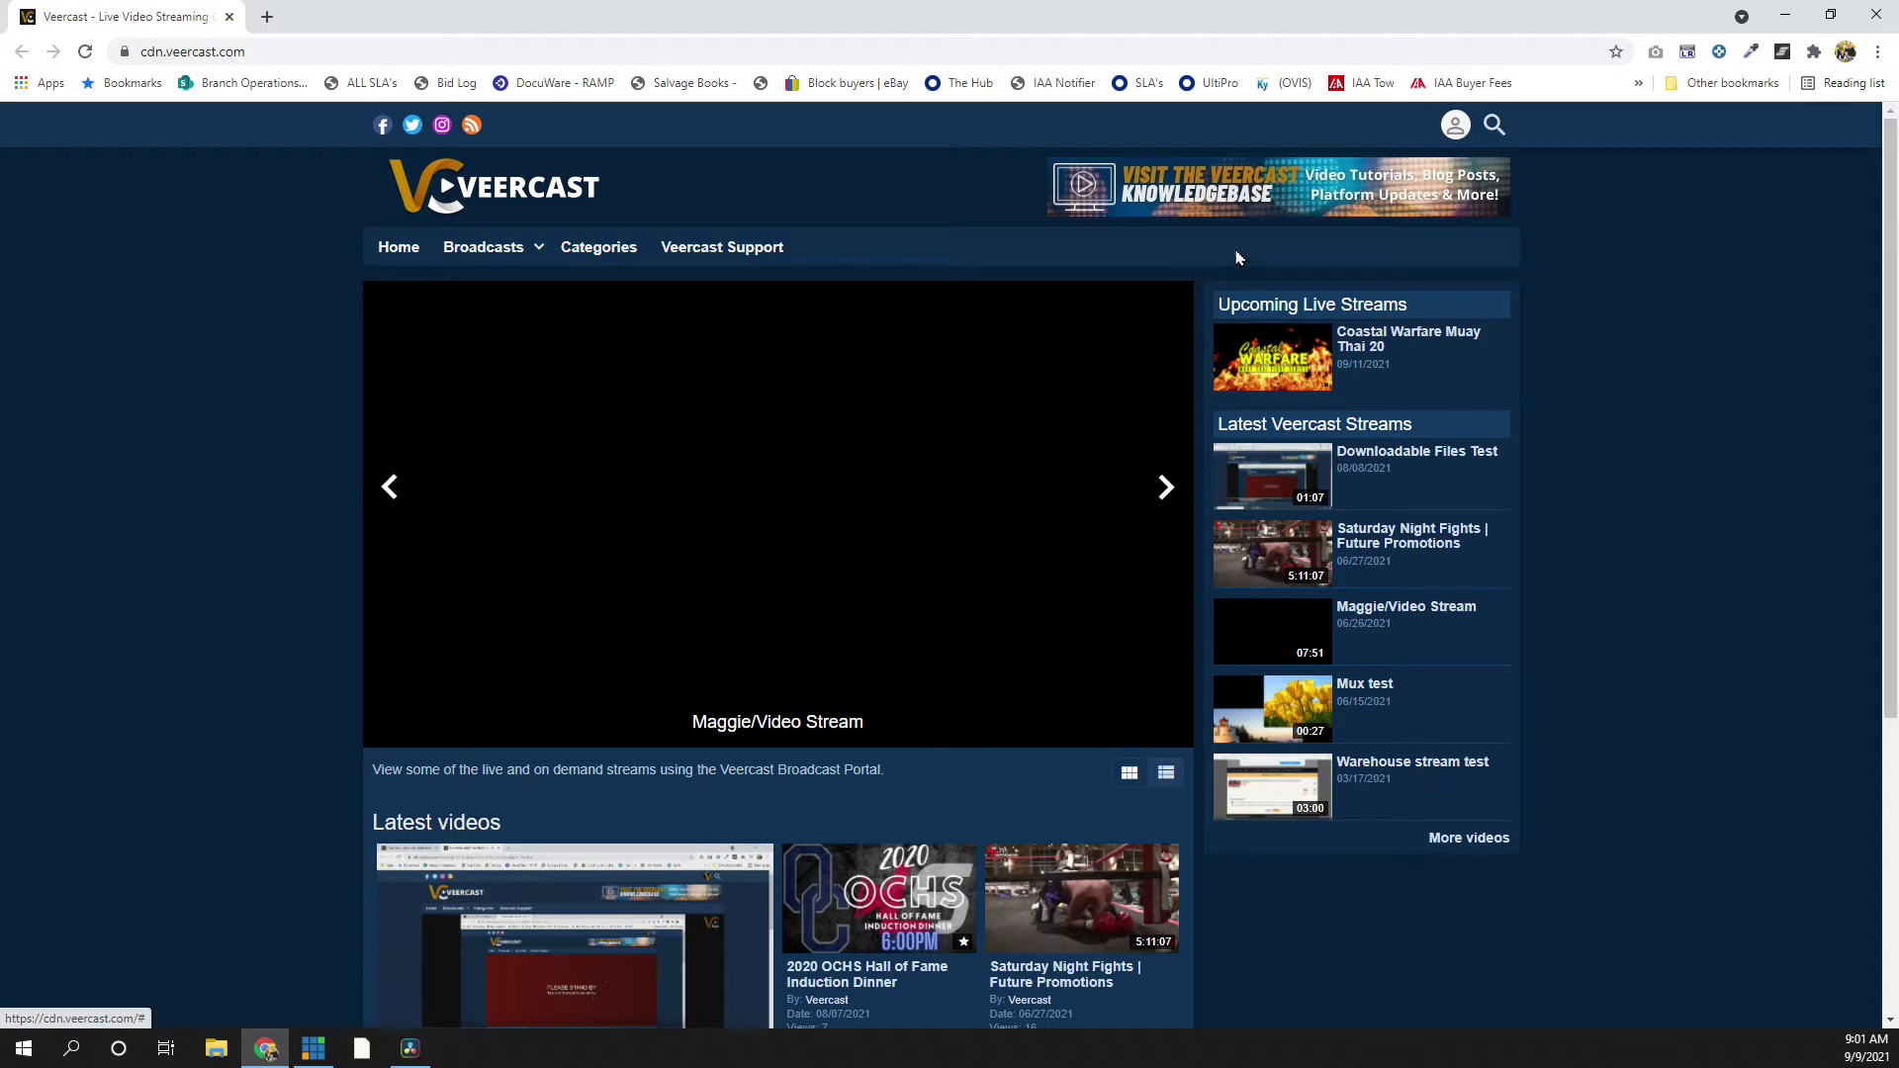
left_click(1452, 130)
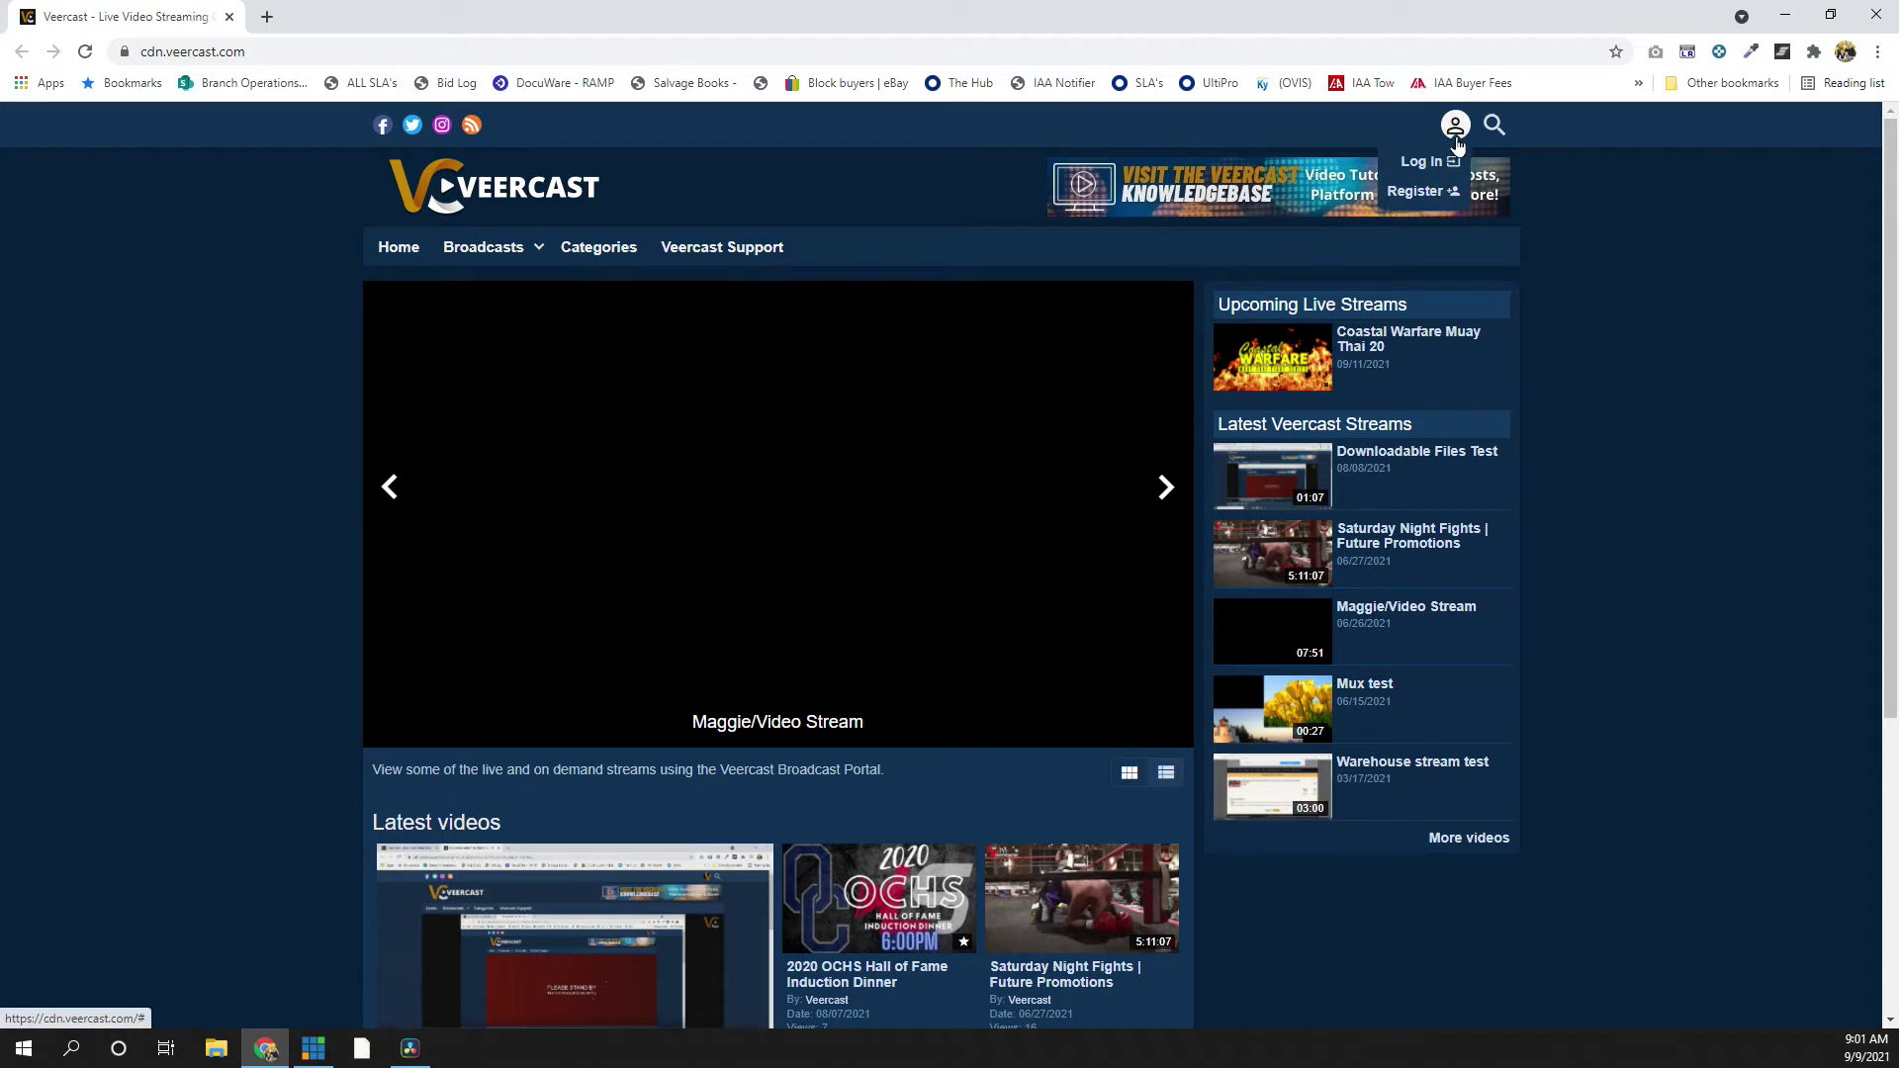
left_click(1444, 164)
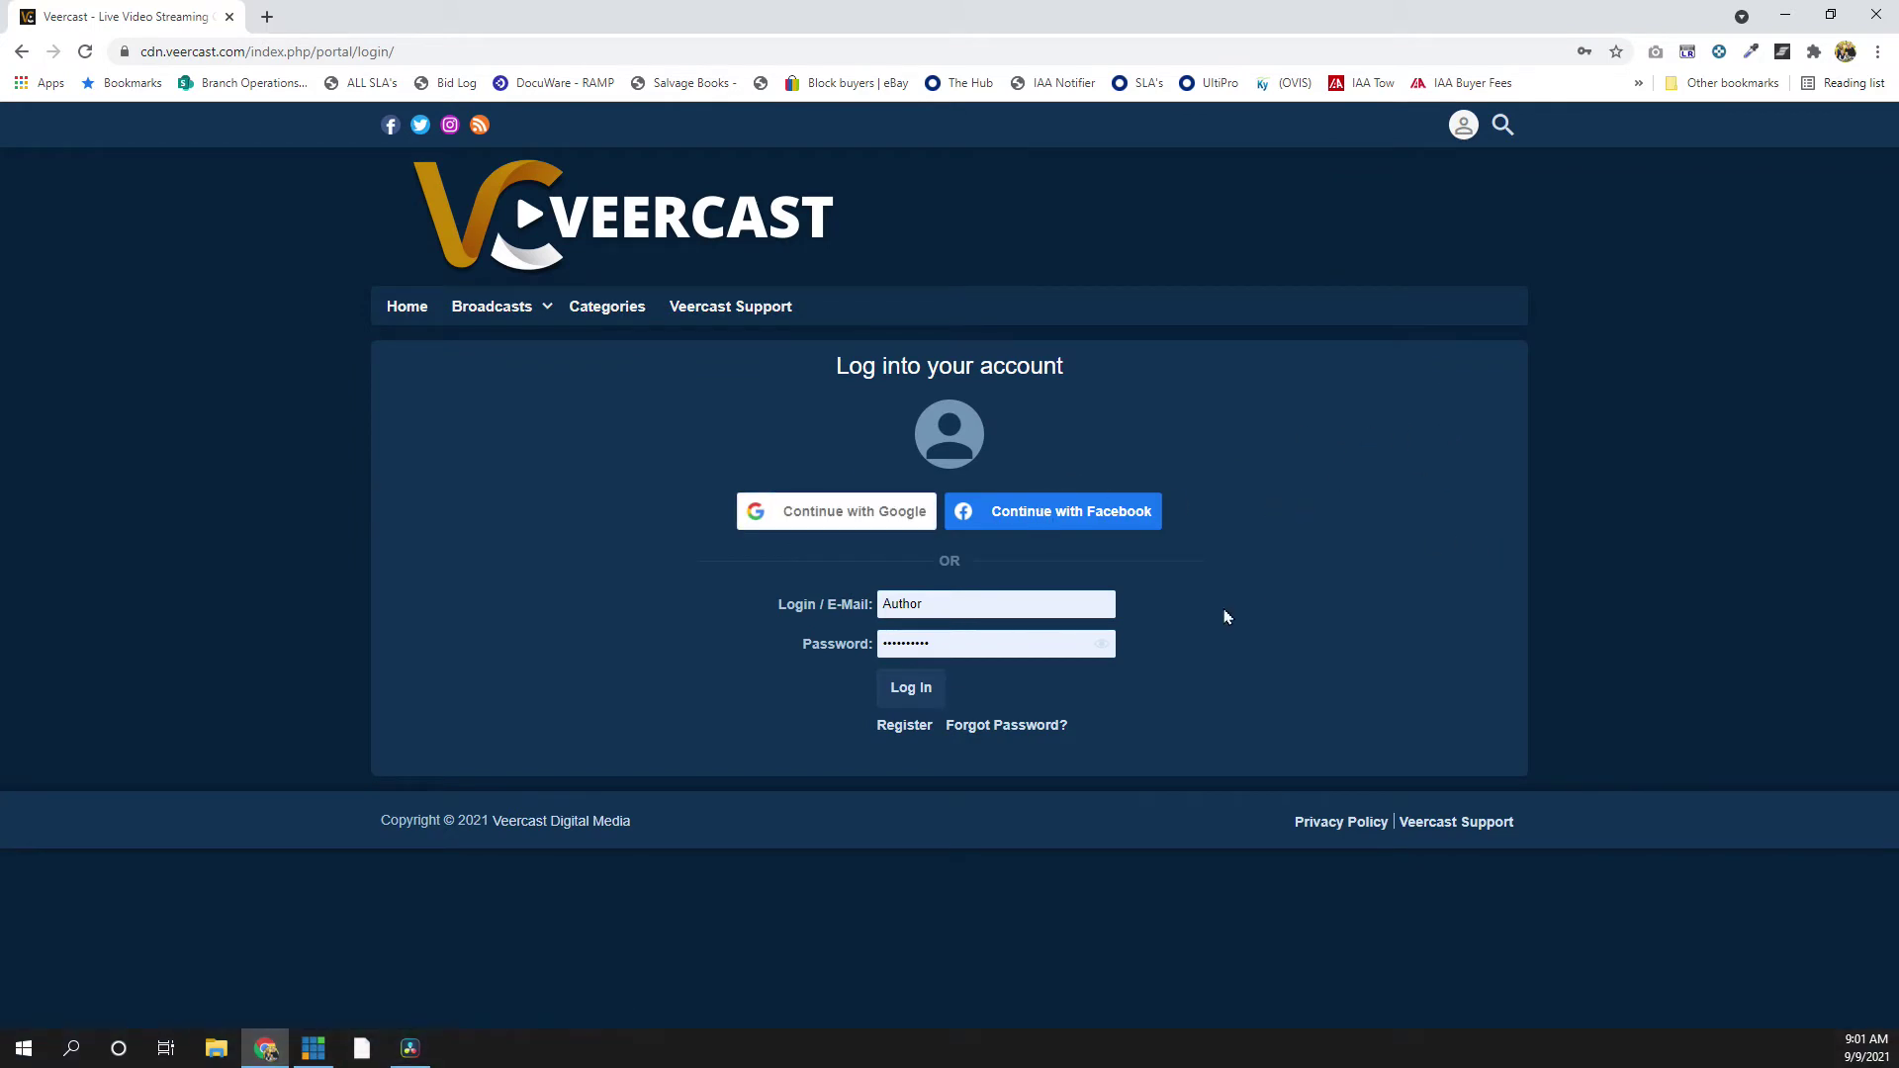
left_click(1045, 607)
left_click(1218, 645)
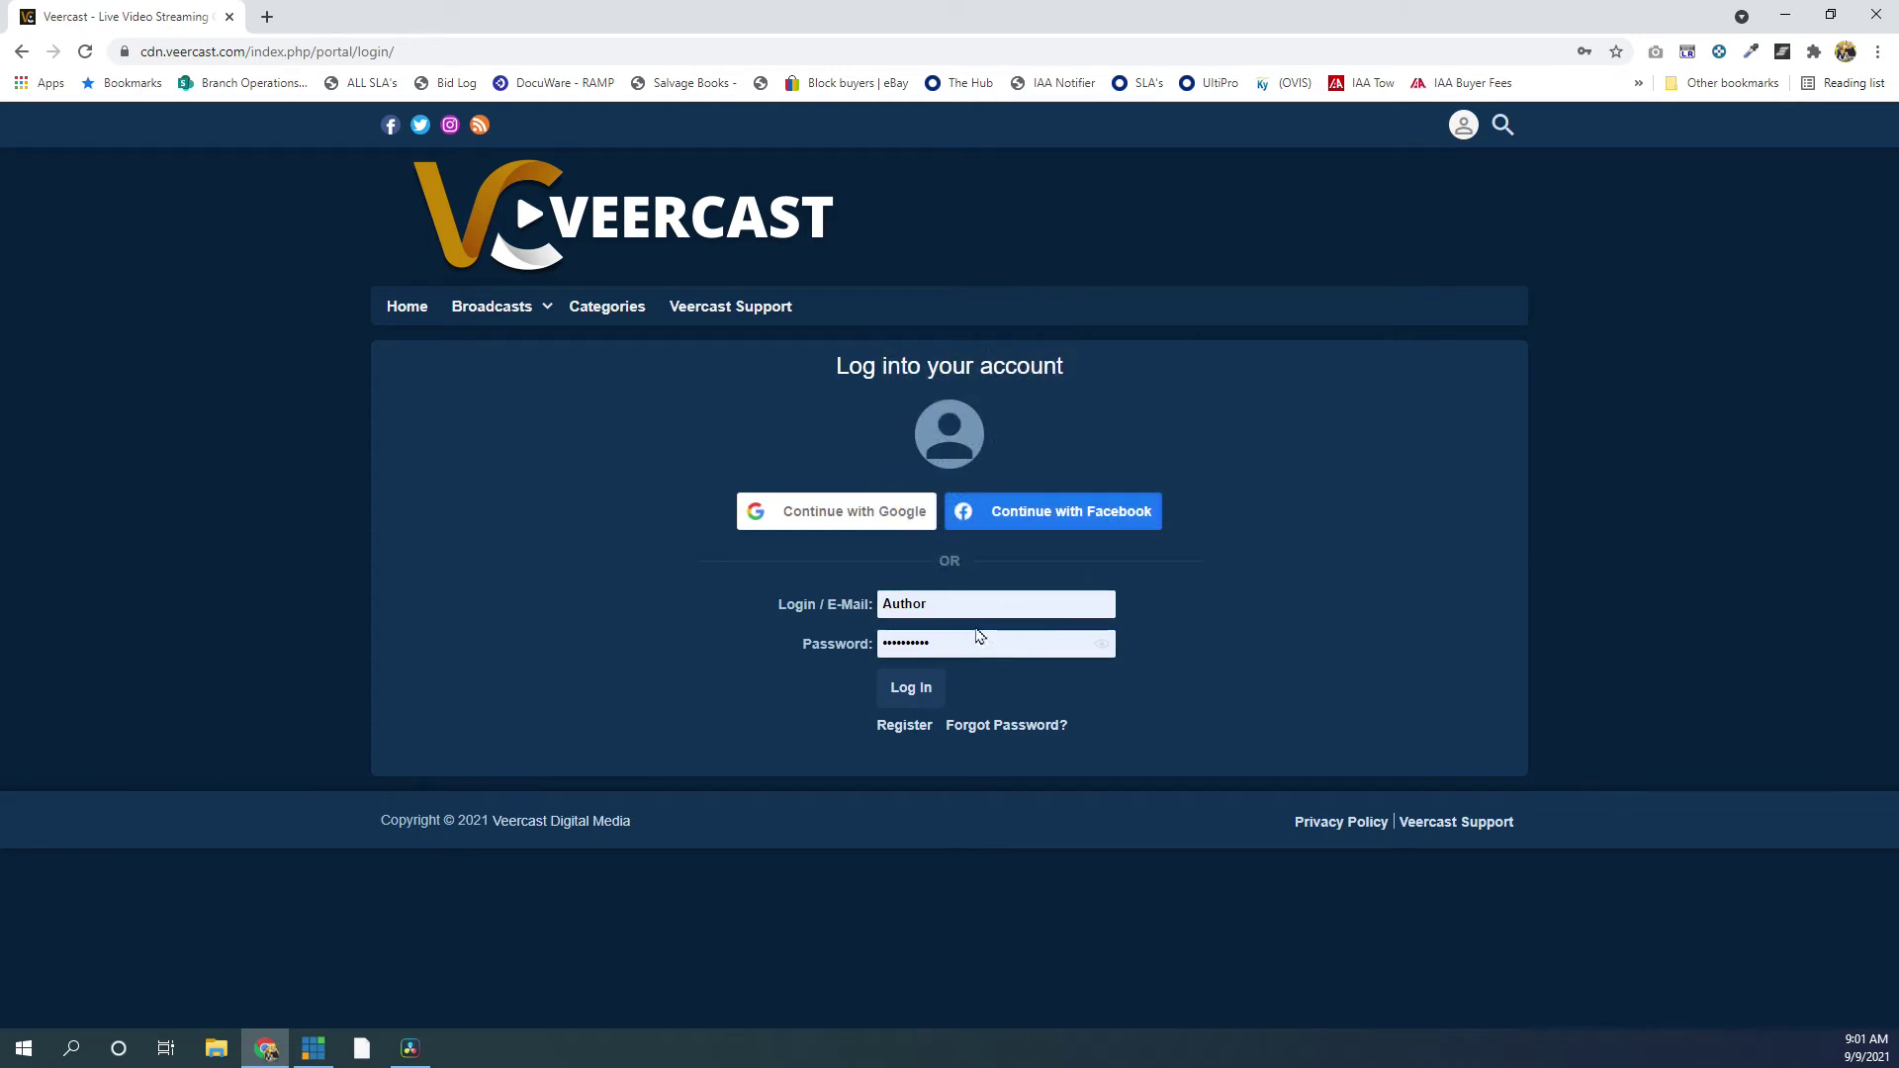
left_click(921, 692)
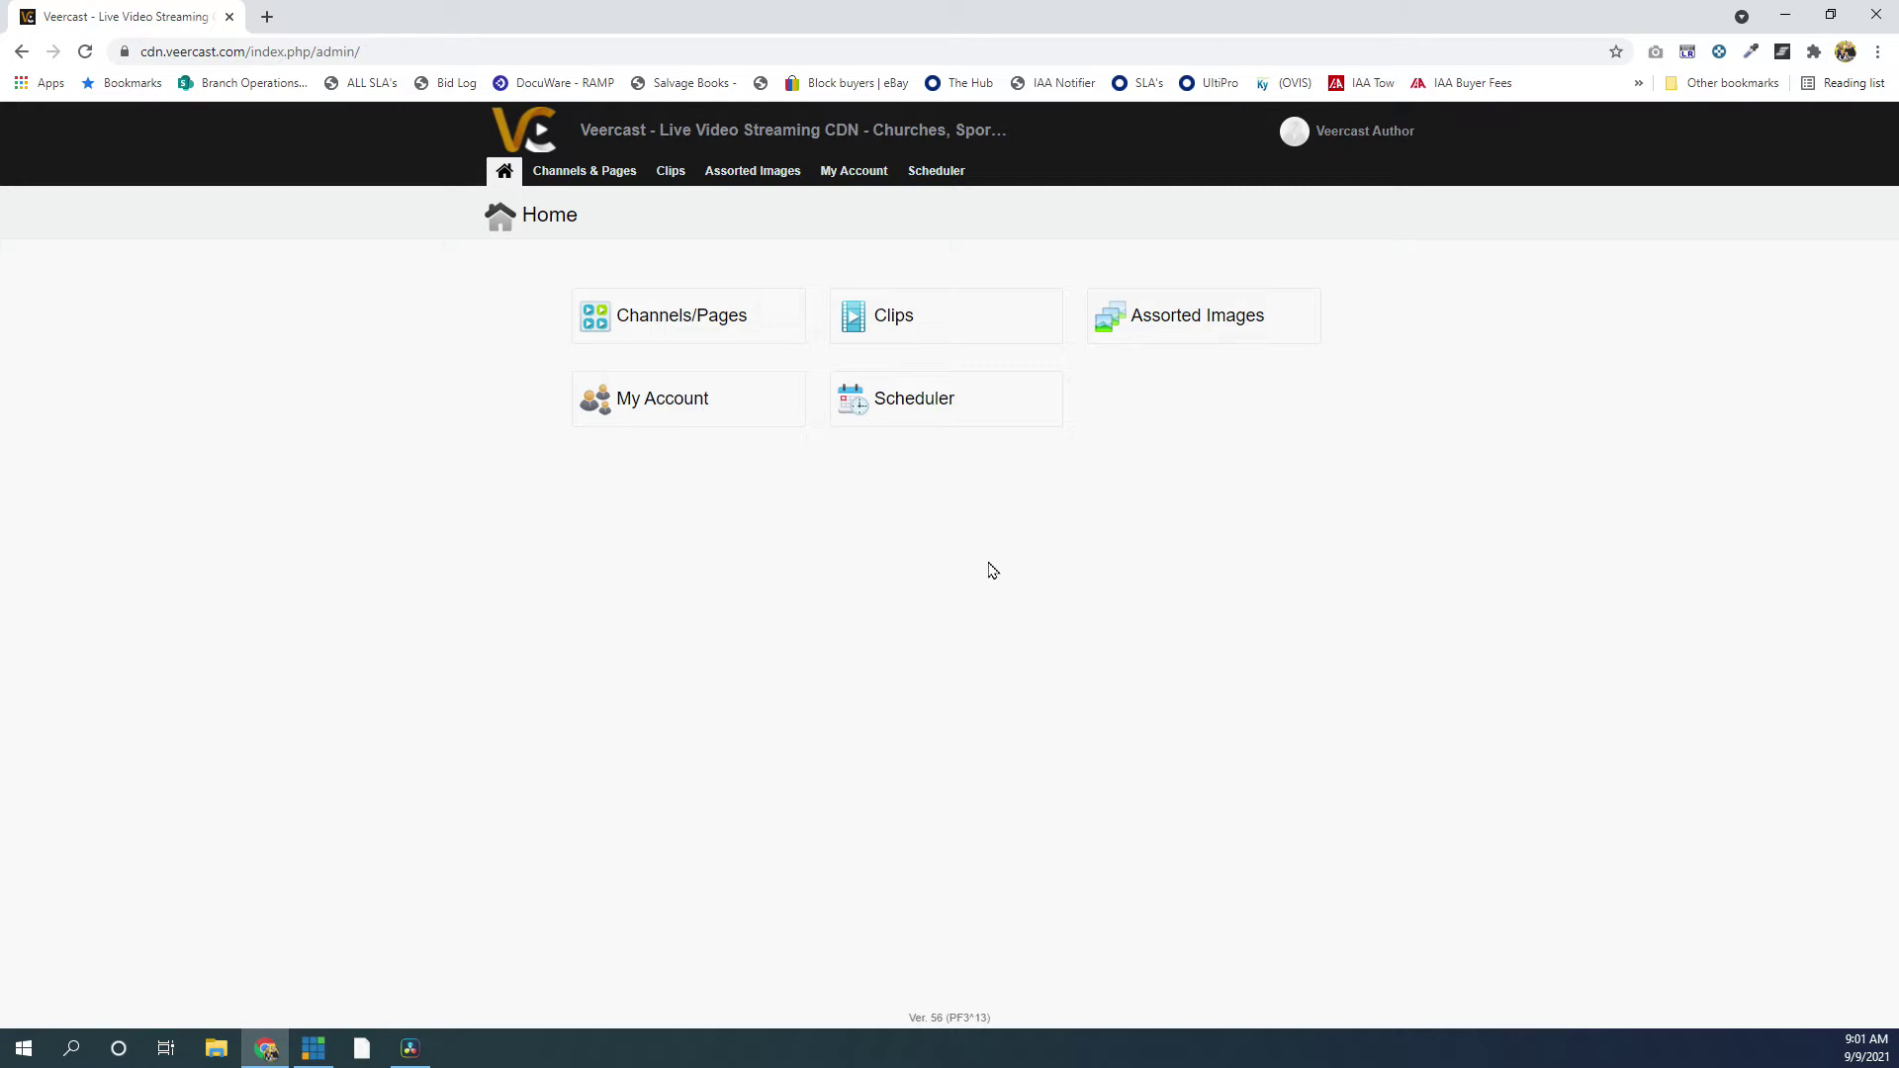
- Create a new standard clip titled "Test clip upload"
left_click(931, 308)
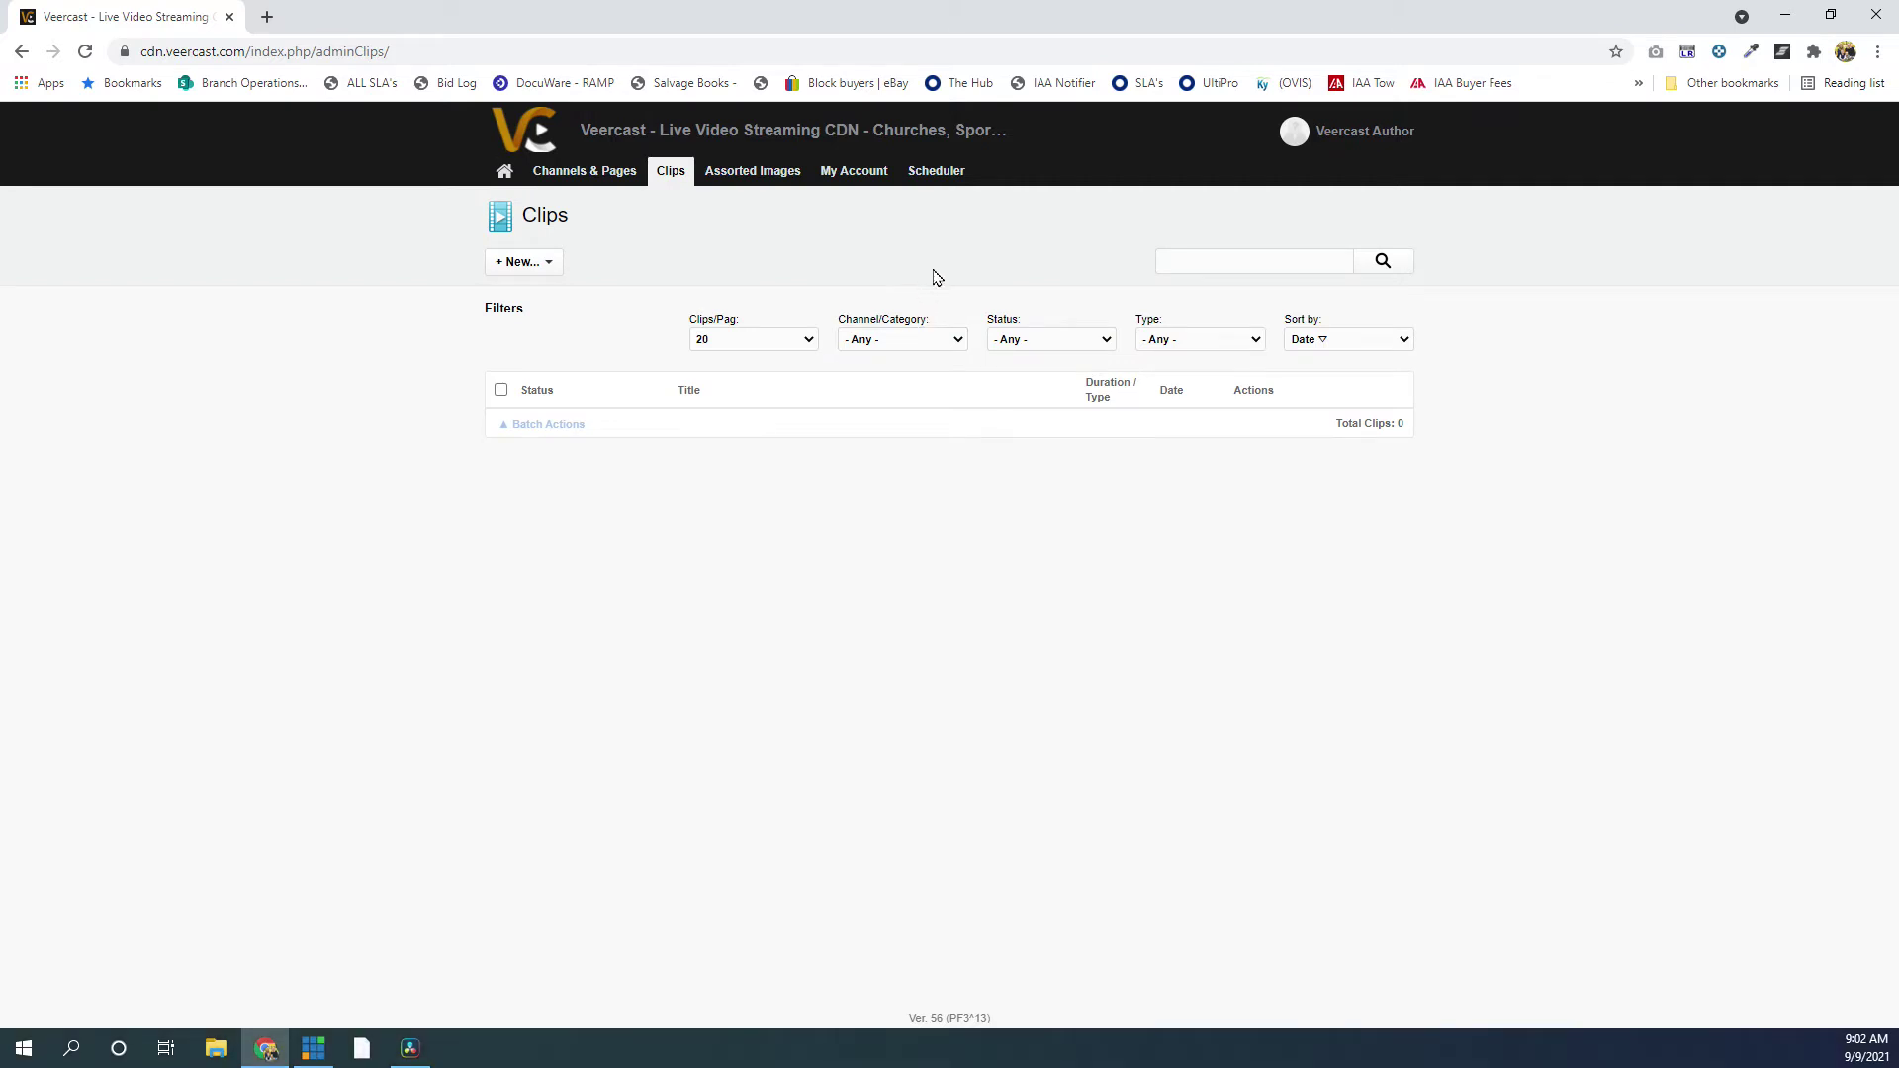
left_click(542, 261)
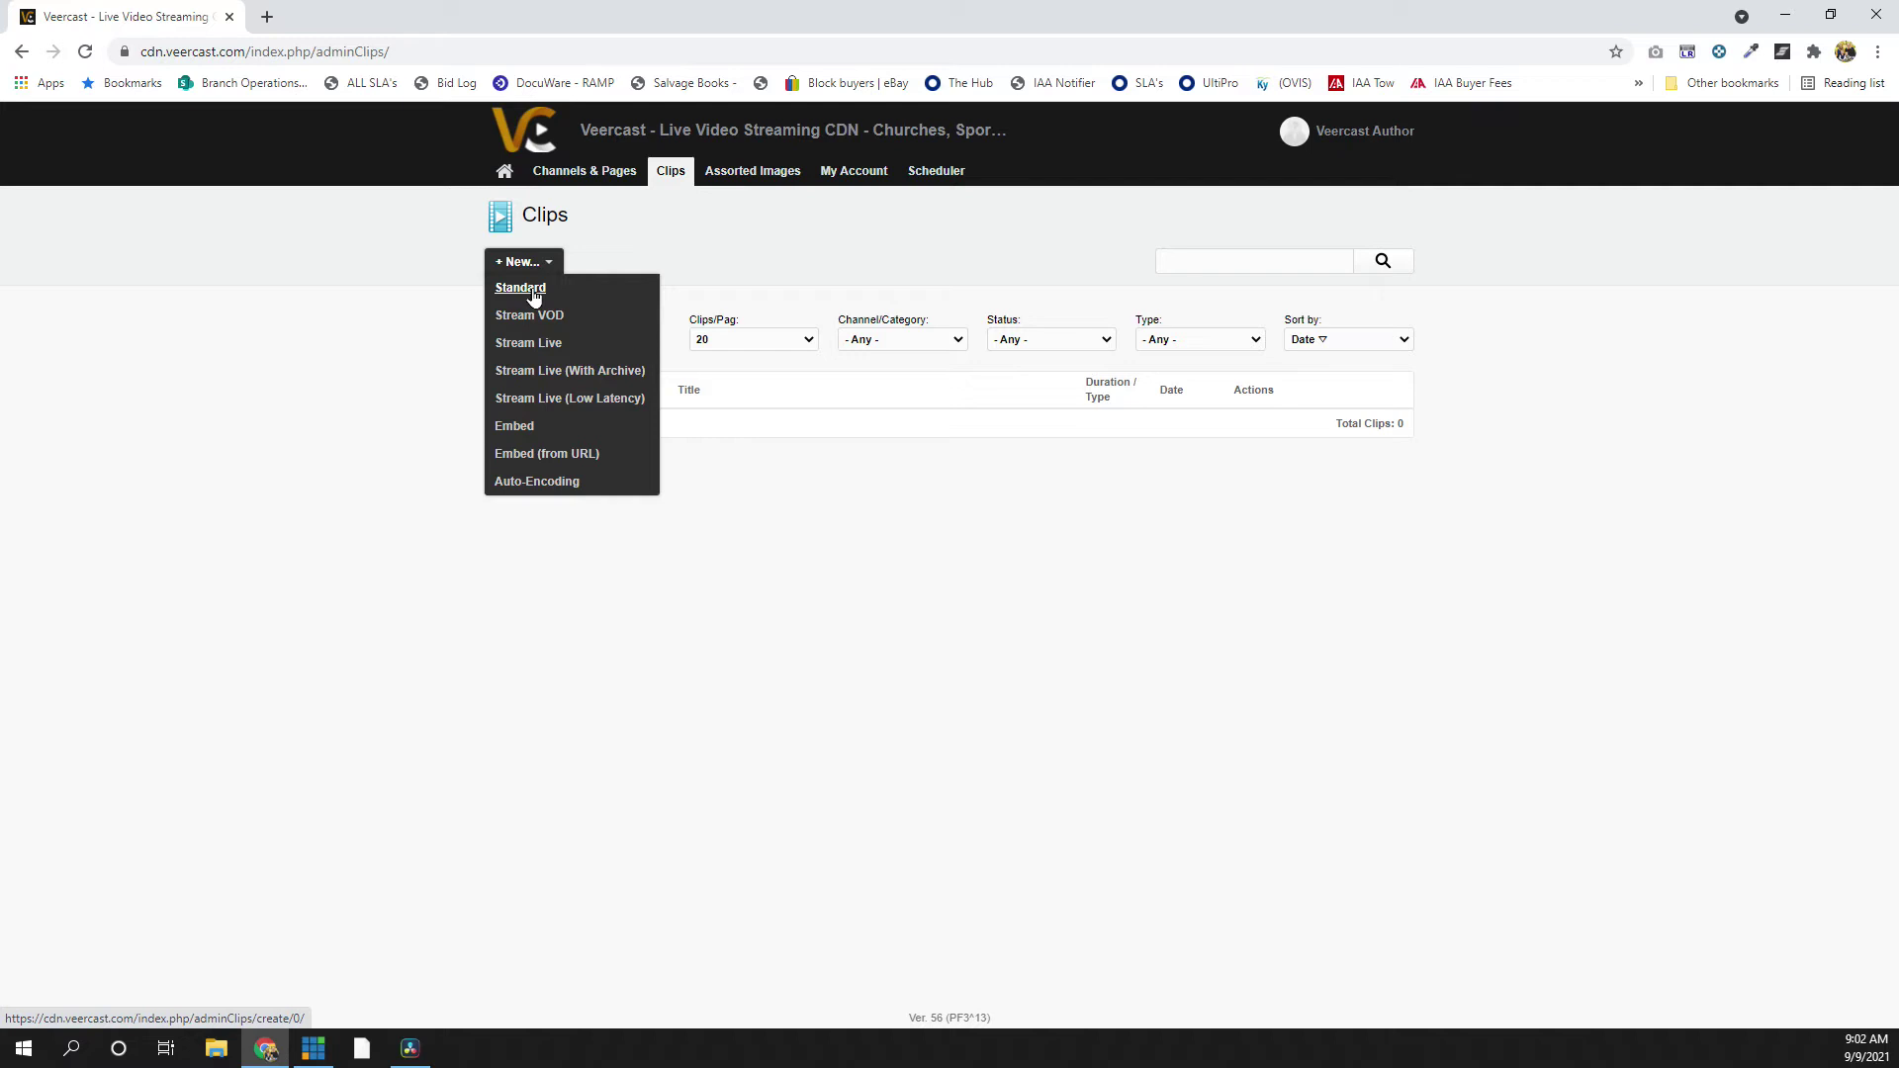
left_click(534, 293)
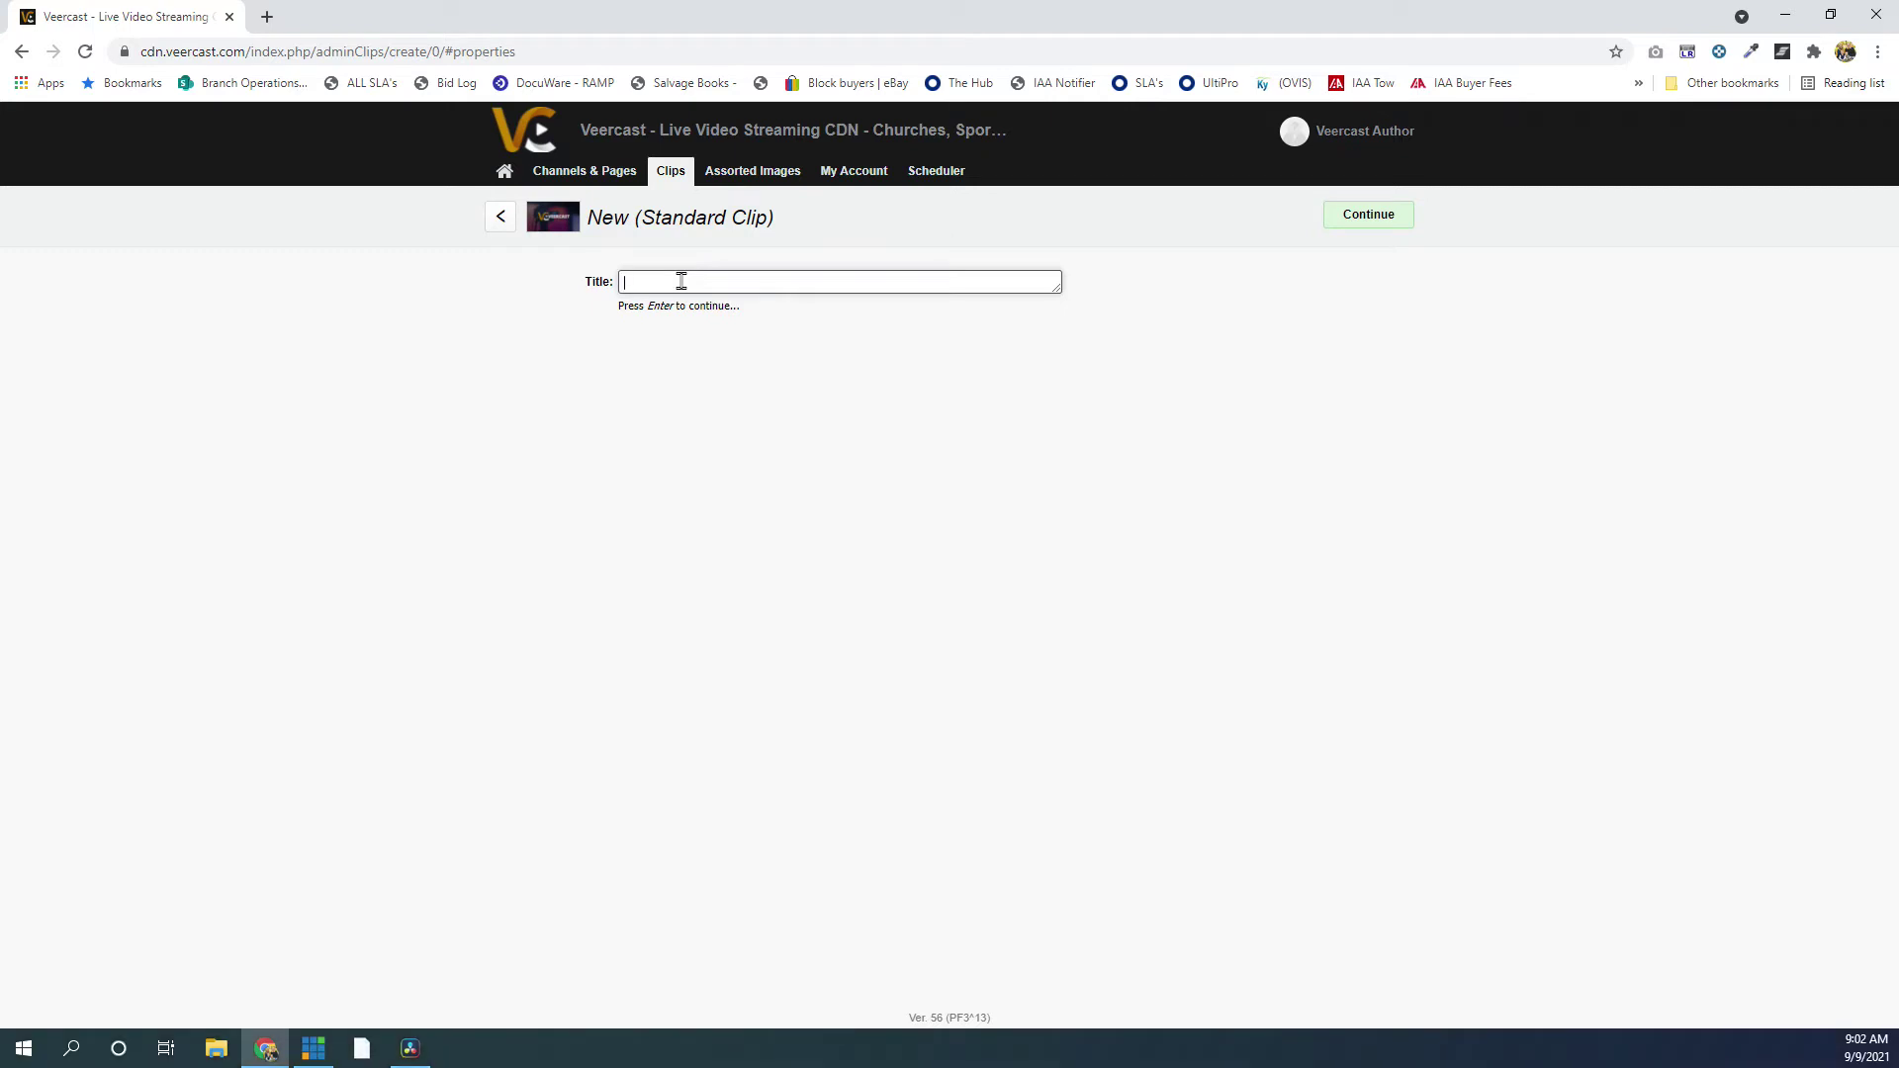
left_click(1347, 220)
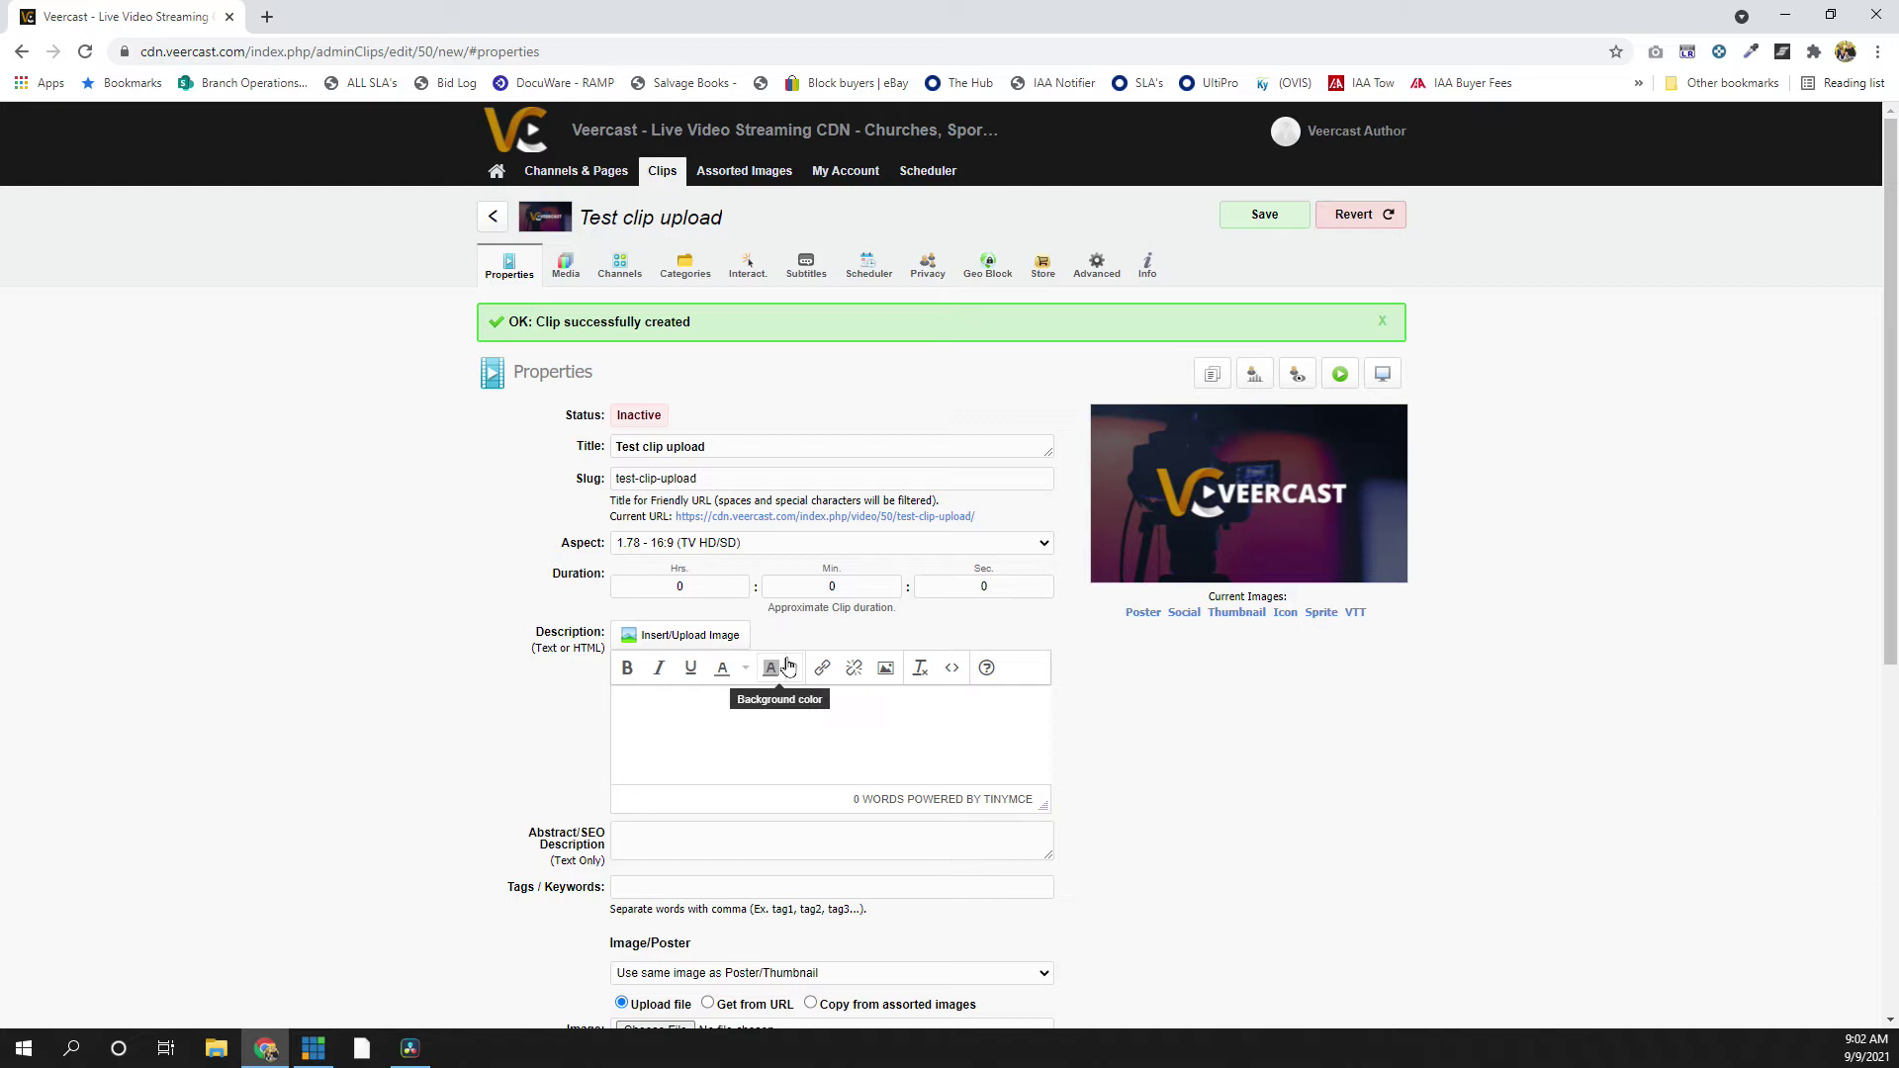
- Fill in the clip's properties: status Active, description "a quick description" and tags "warrior, mma, fc, 145, event, indiana"
left_click(638, 415)
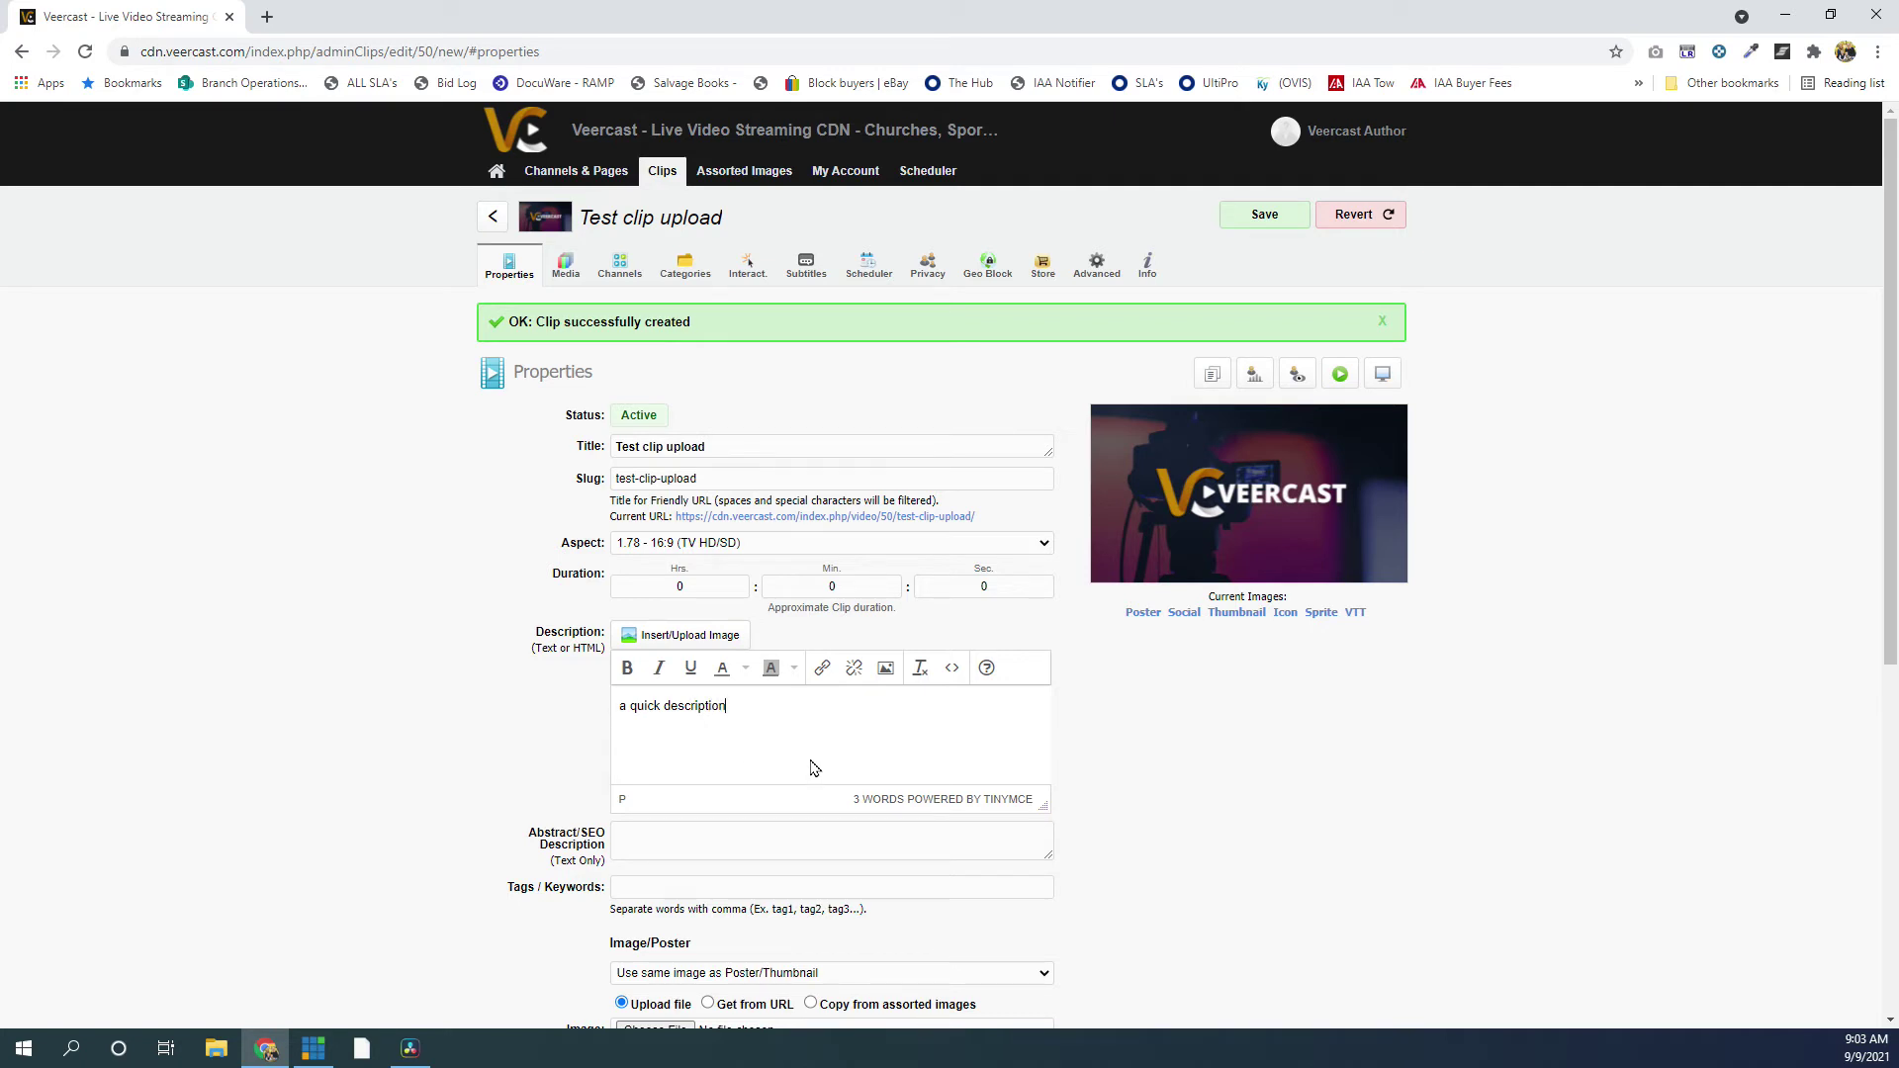
scroll(818, 749, "down", 2)
left_click(744, 691)
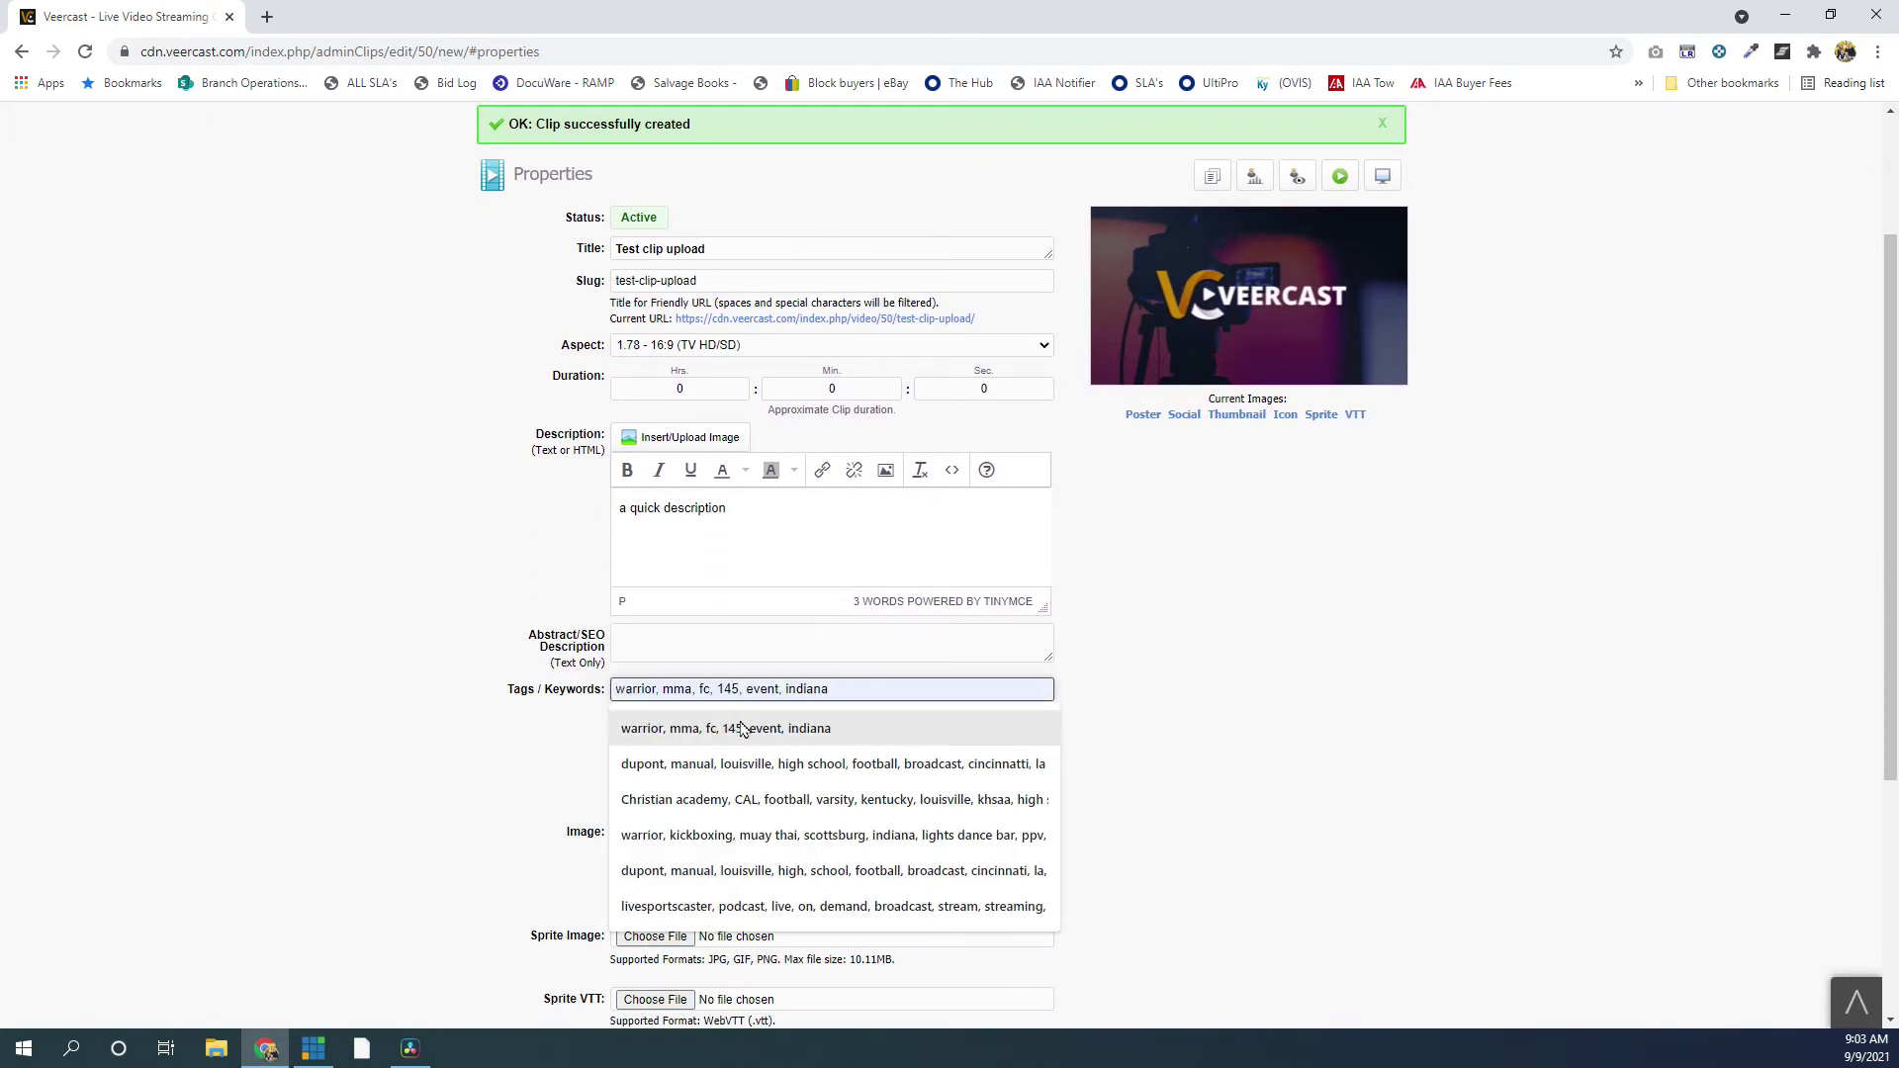
left_click(743, 728)
- Upload poster.jpg from the Desktop as the clip's poster and thumbnail image, and save the clip
scroll(982, 675, "down", 1)
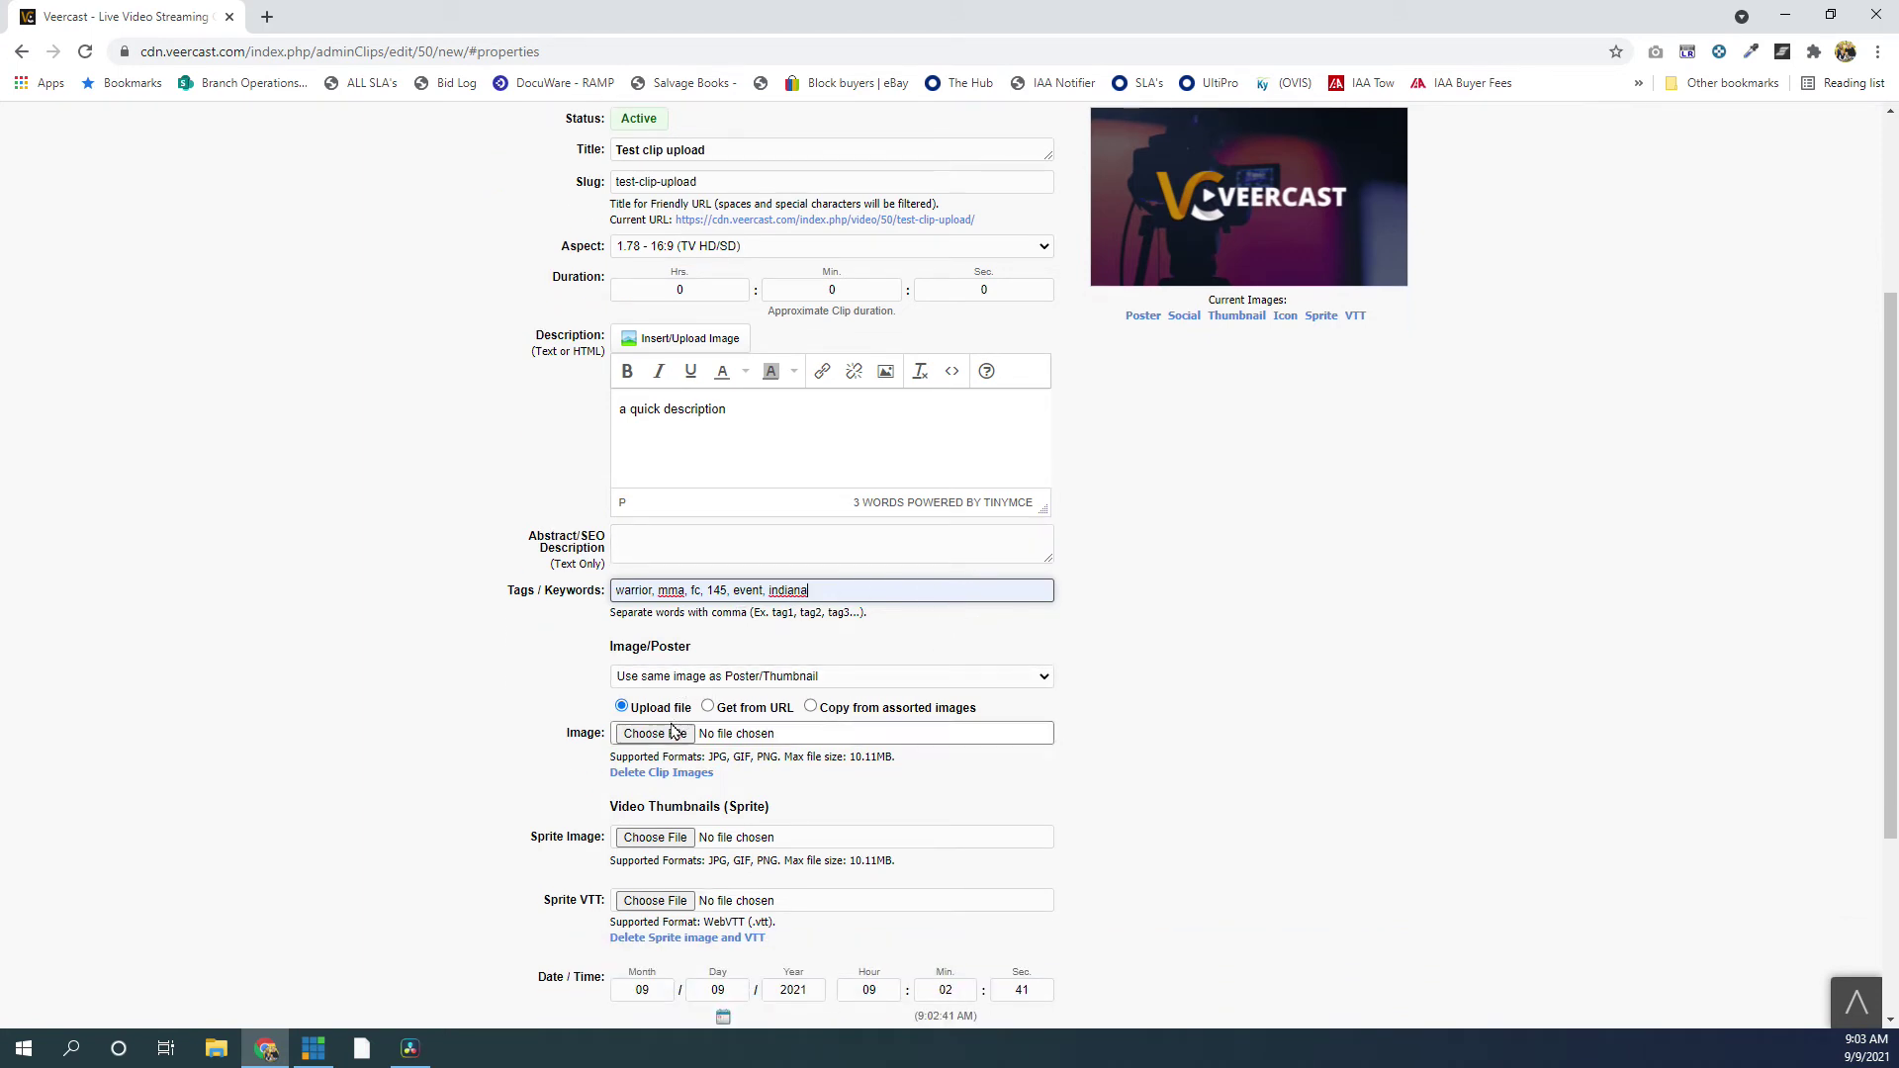
scroll(1155, 688, "up", 1)
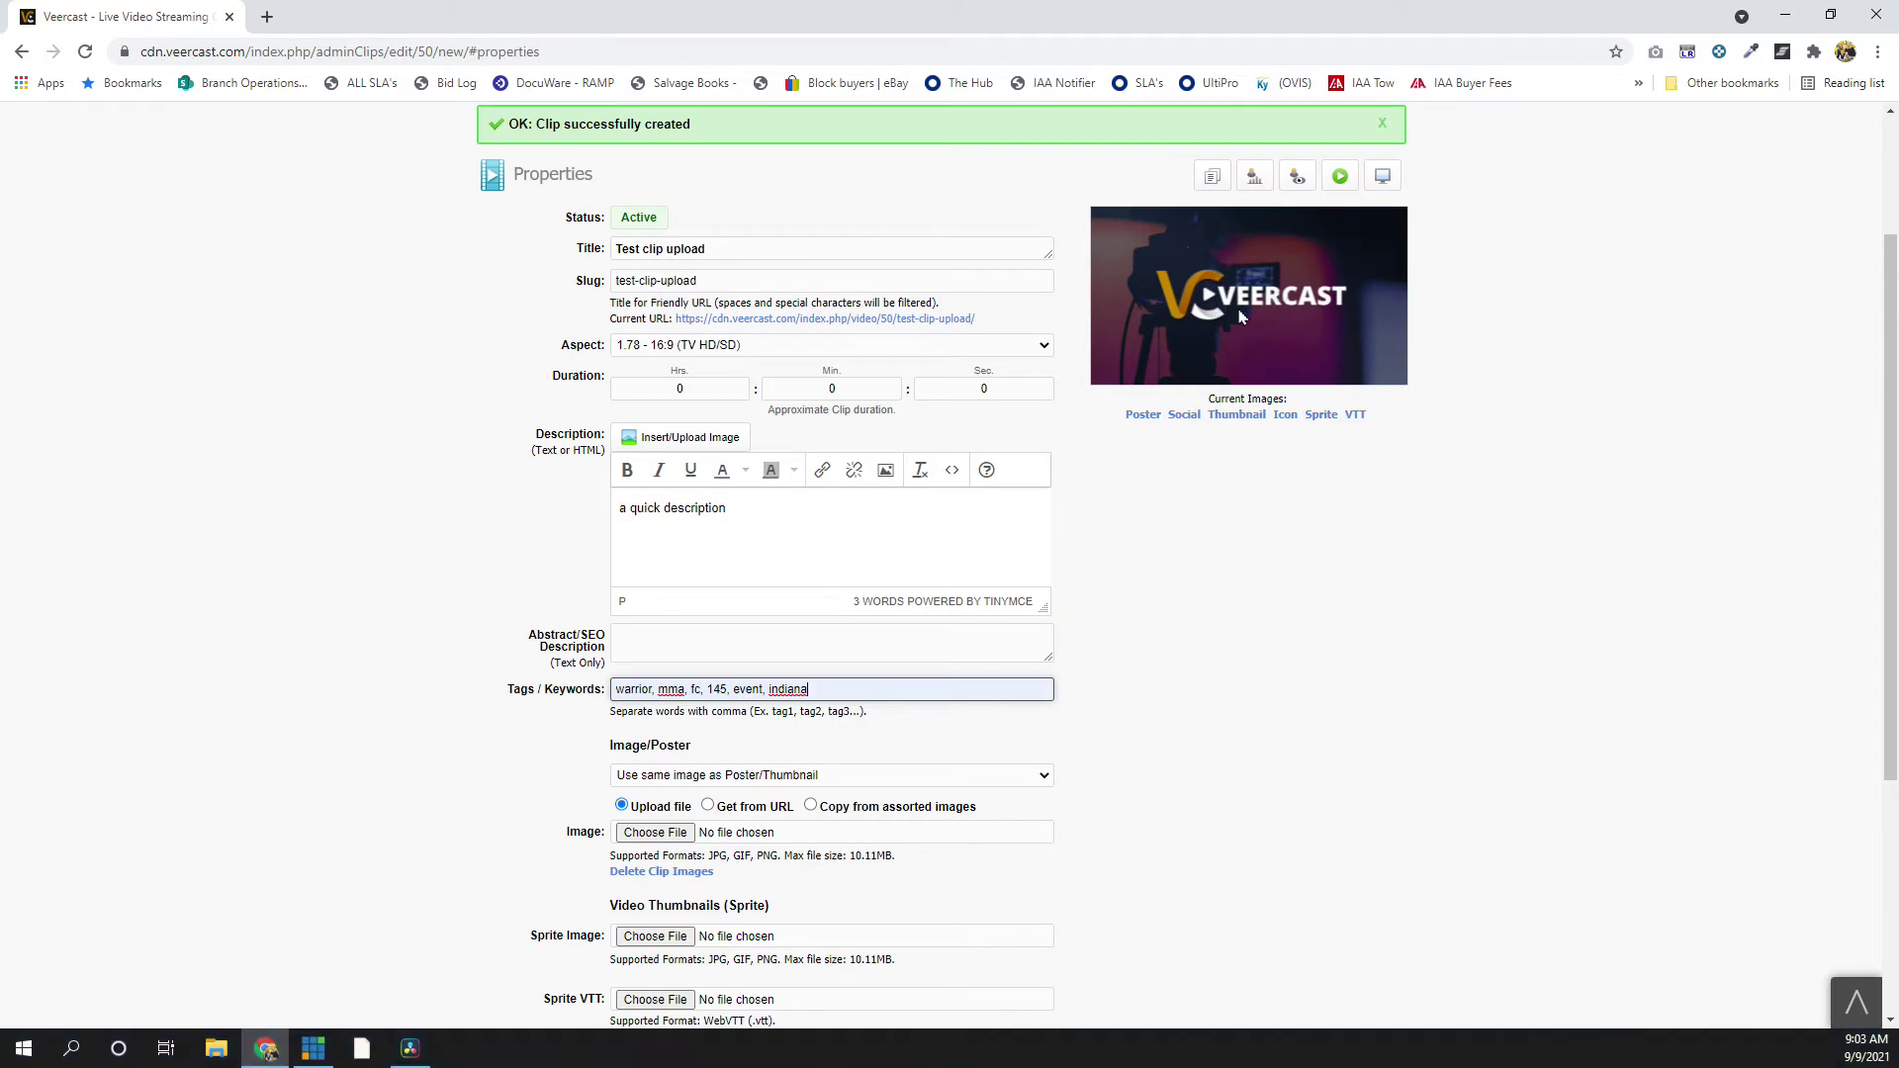
scroll(776, 766, "down", 1)
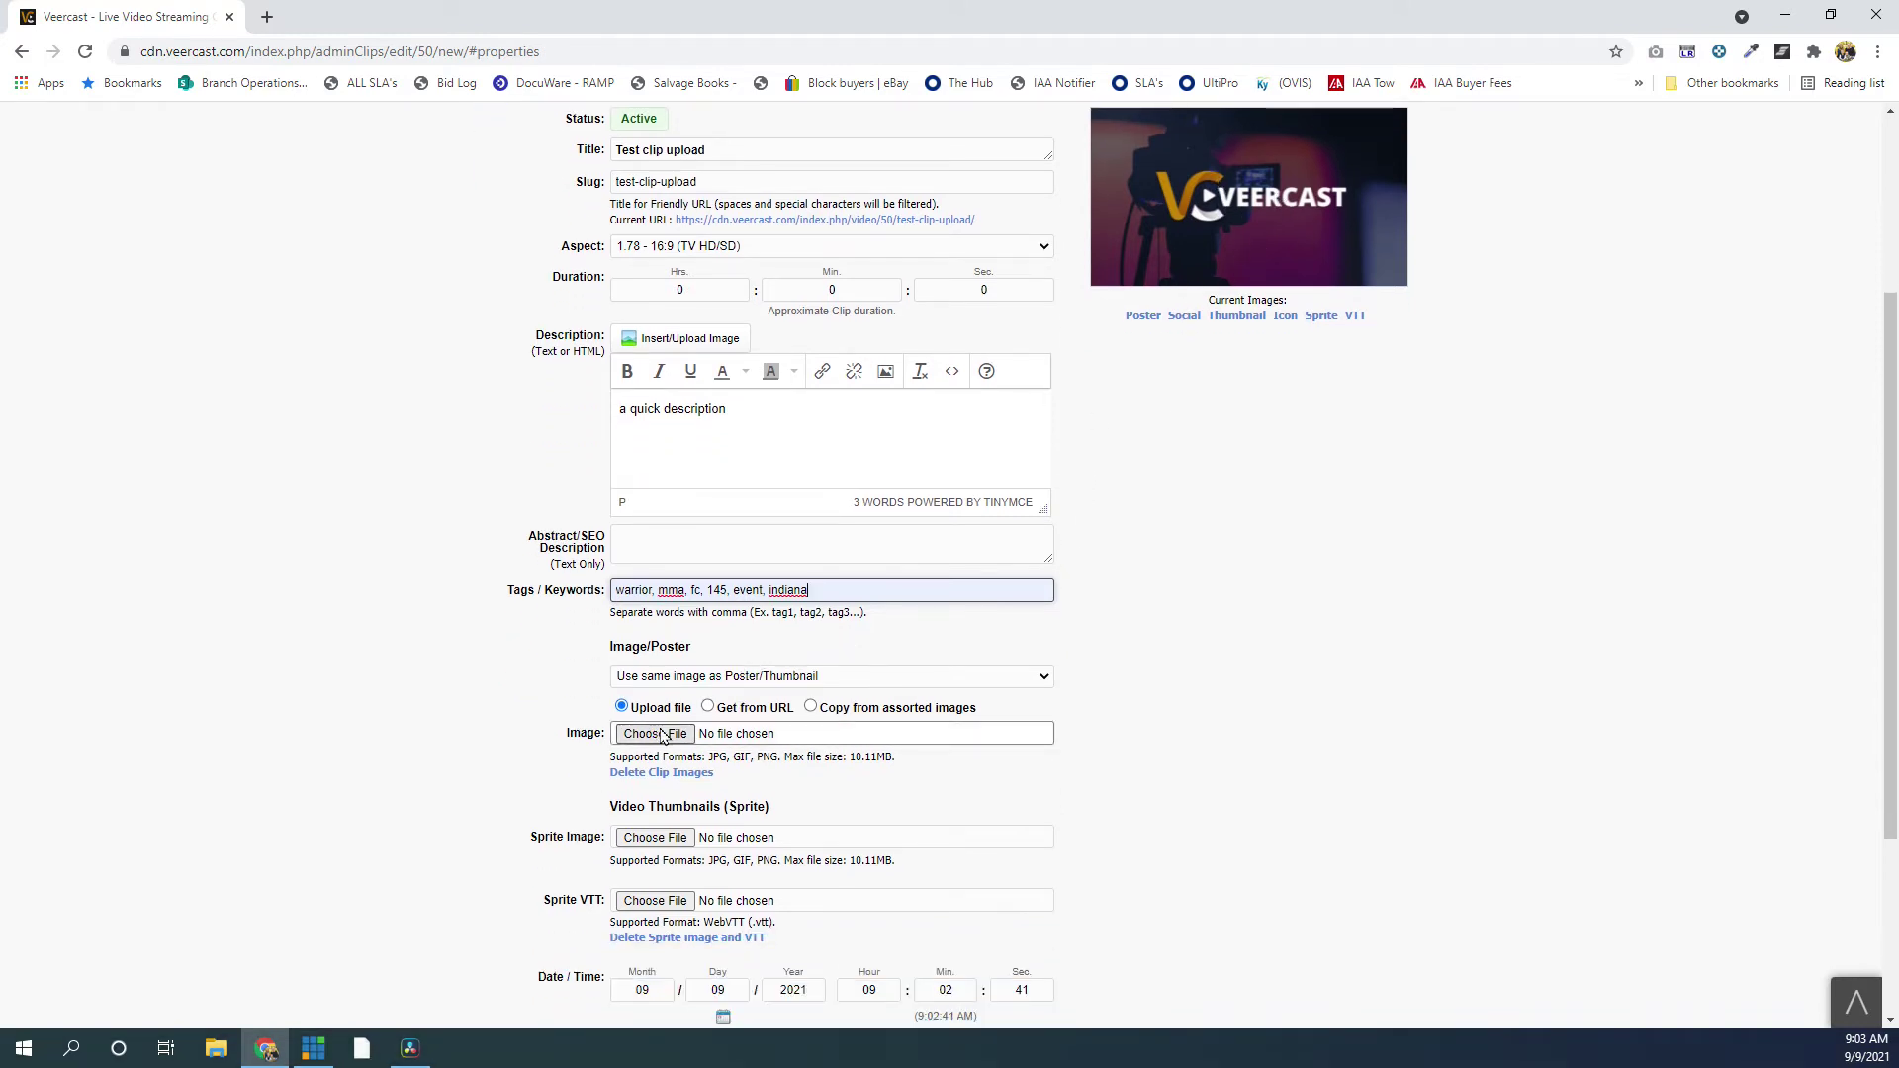
left_click(661, 735)
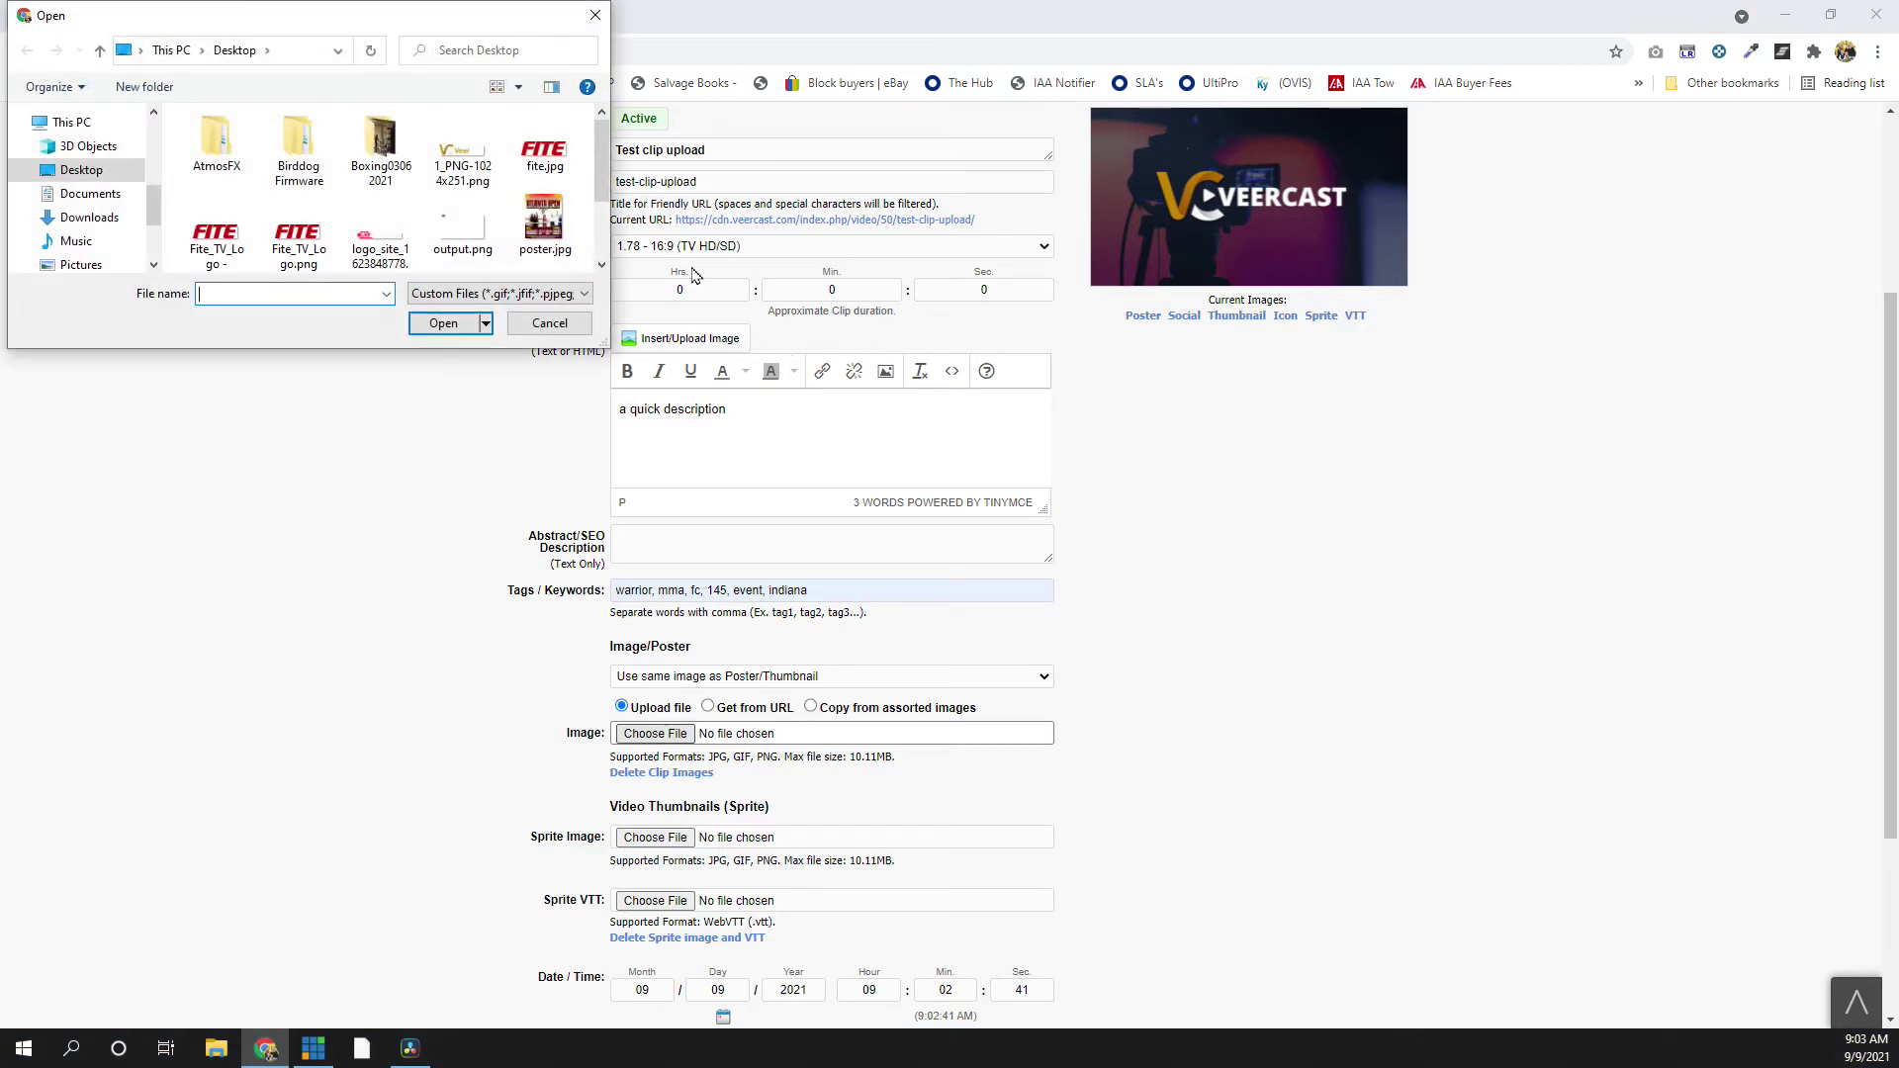
left_click(540, 222)
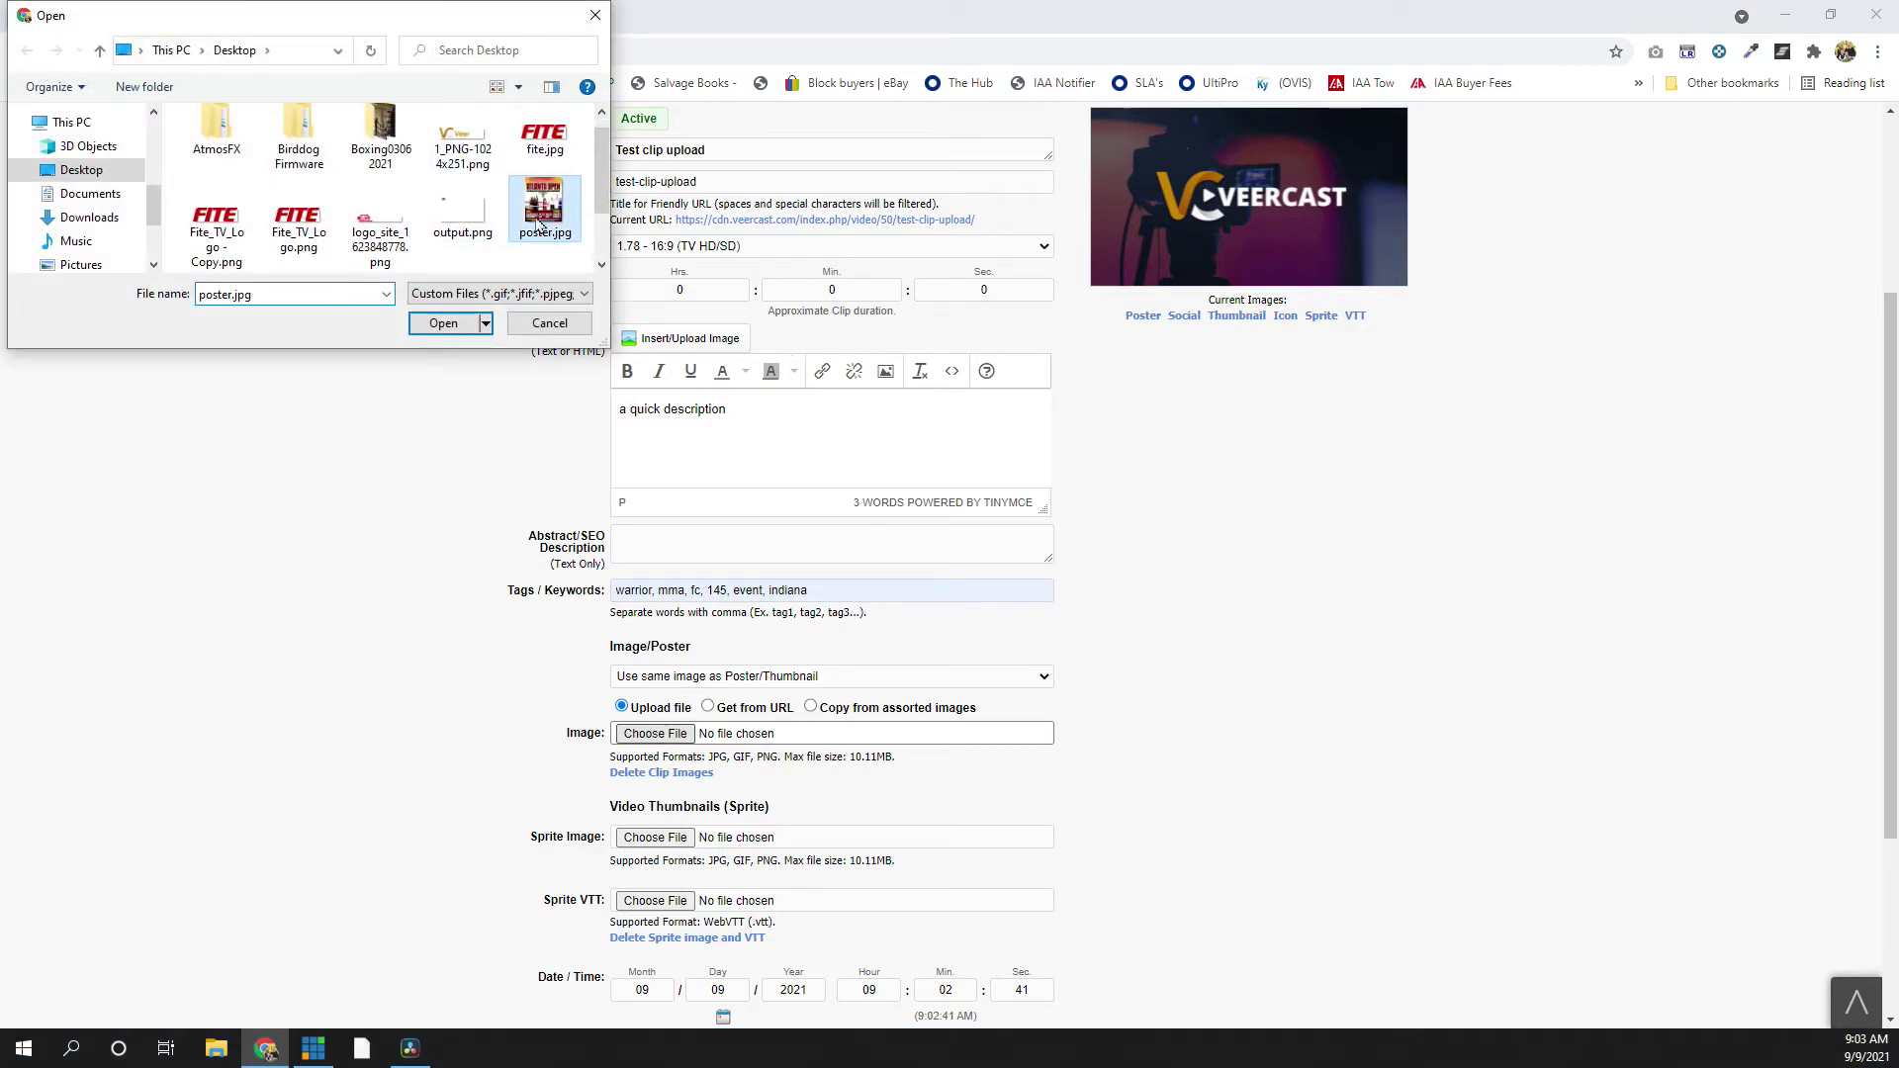
left_click(447, 324)
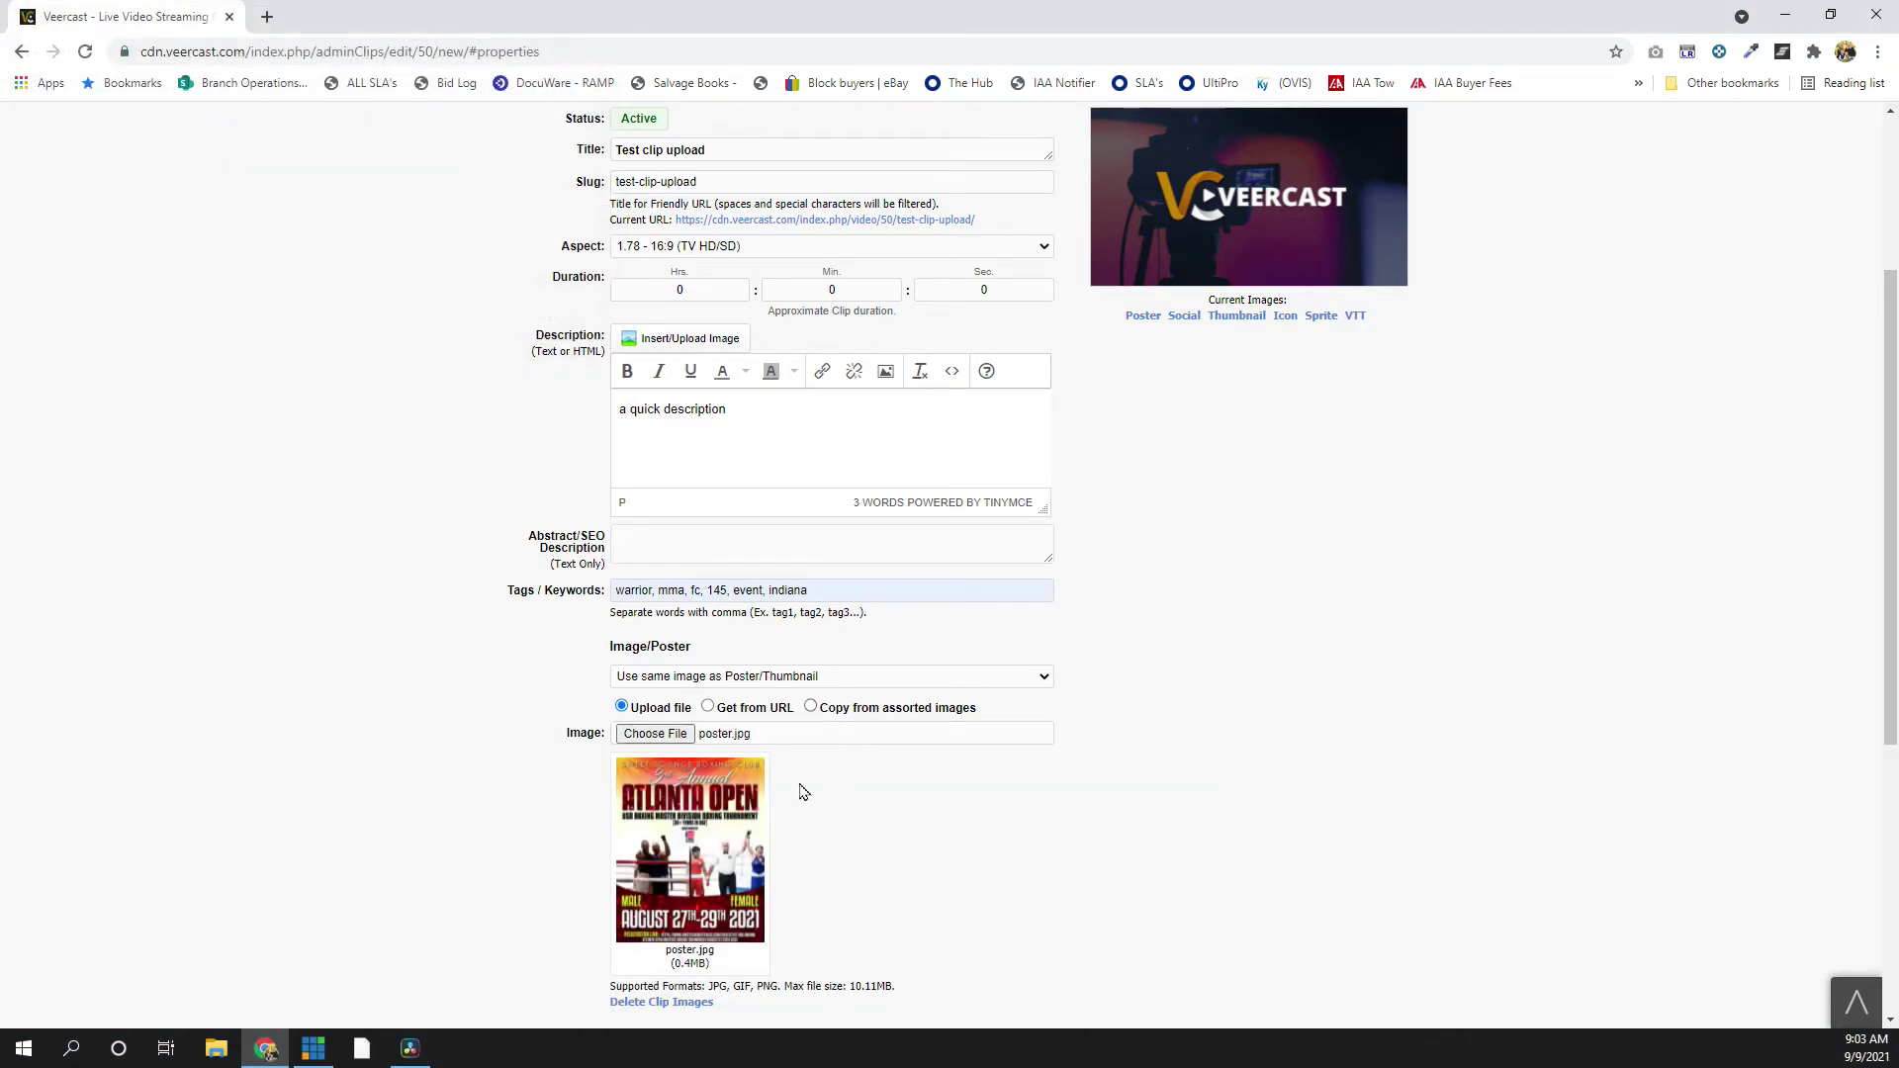
scroll(803, 791, "down", 2)
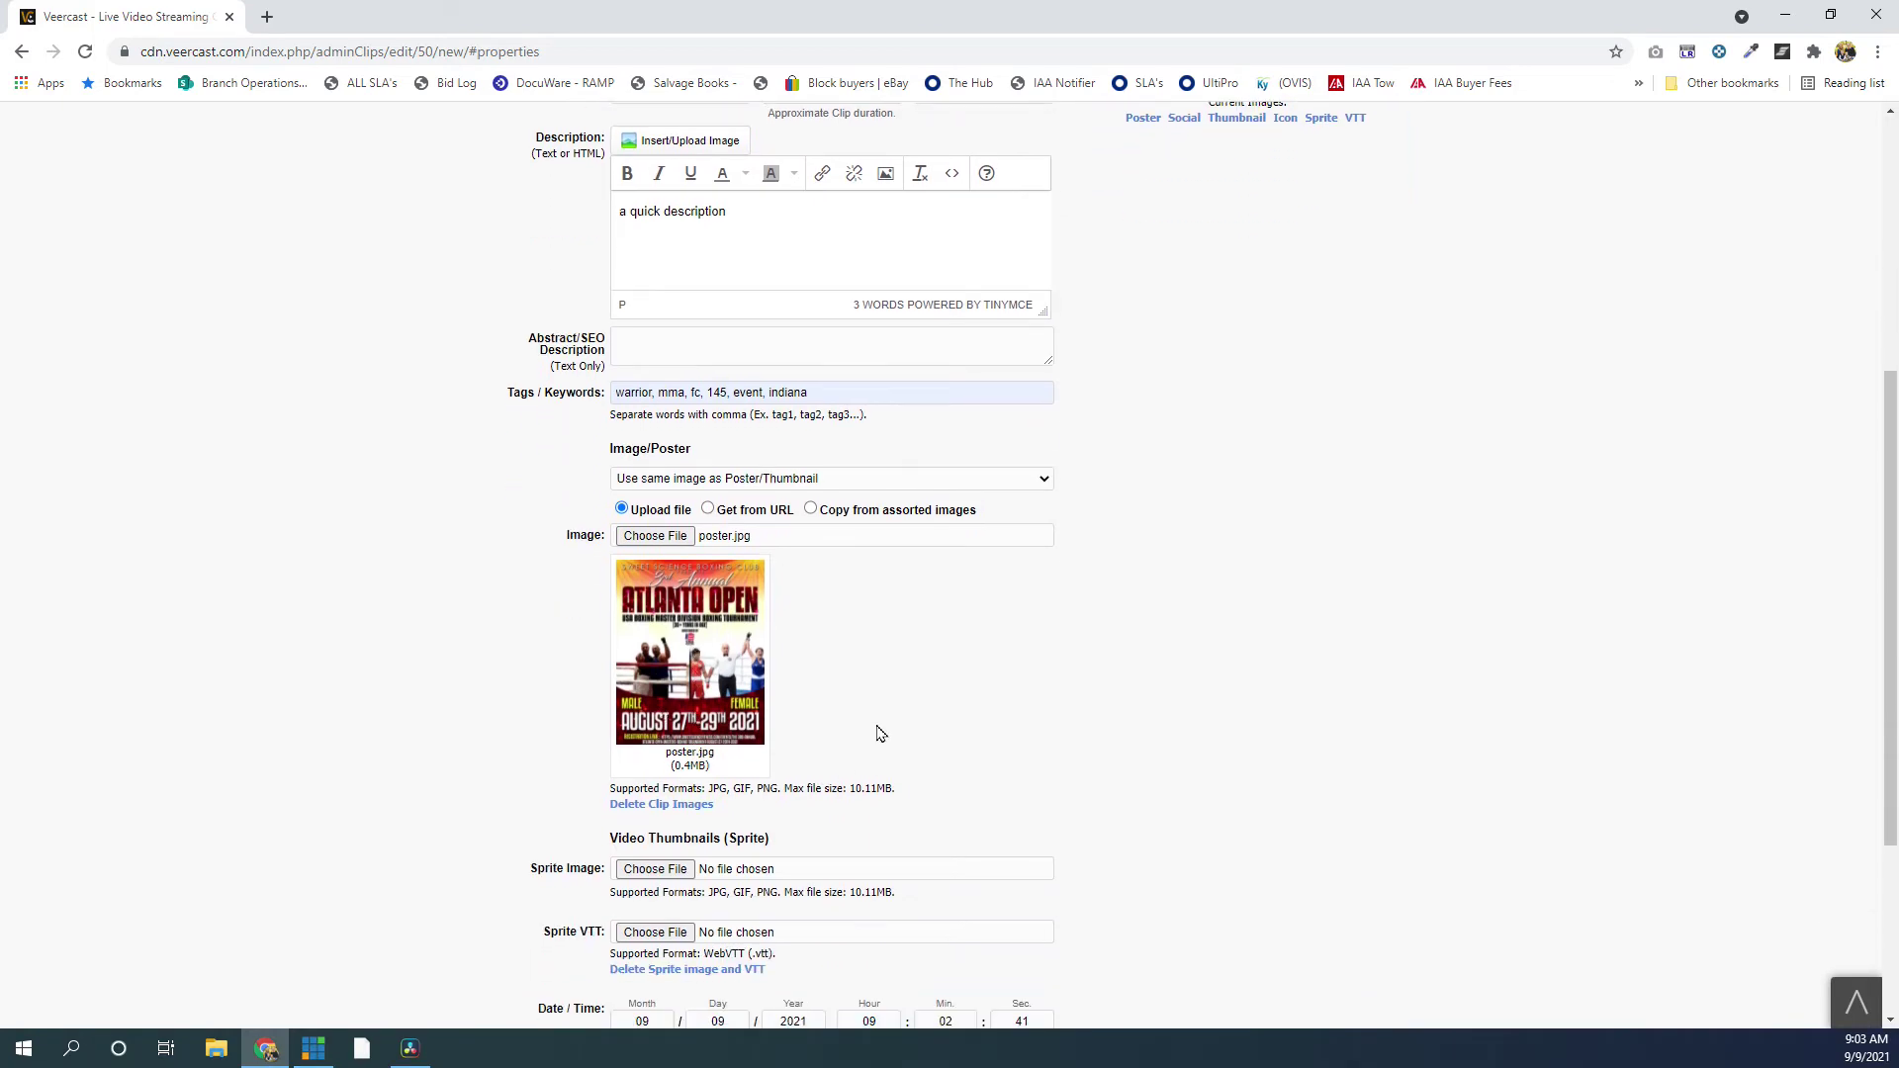
scroll(936, 745, "up", 5)
left_click(1255, 213)
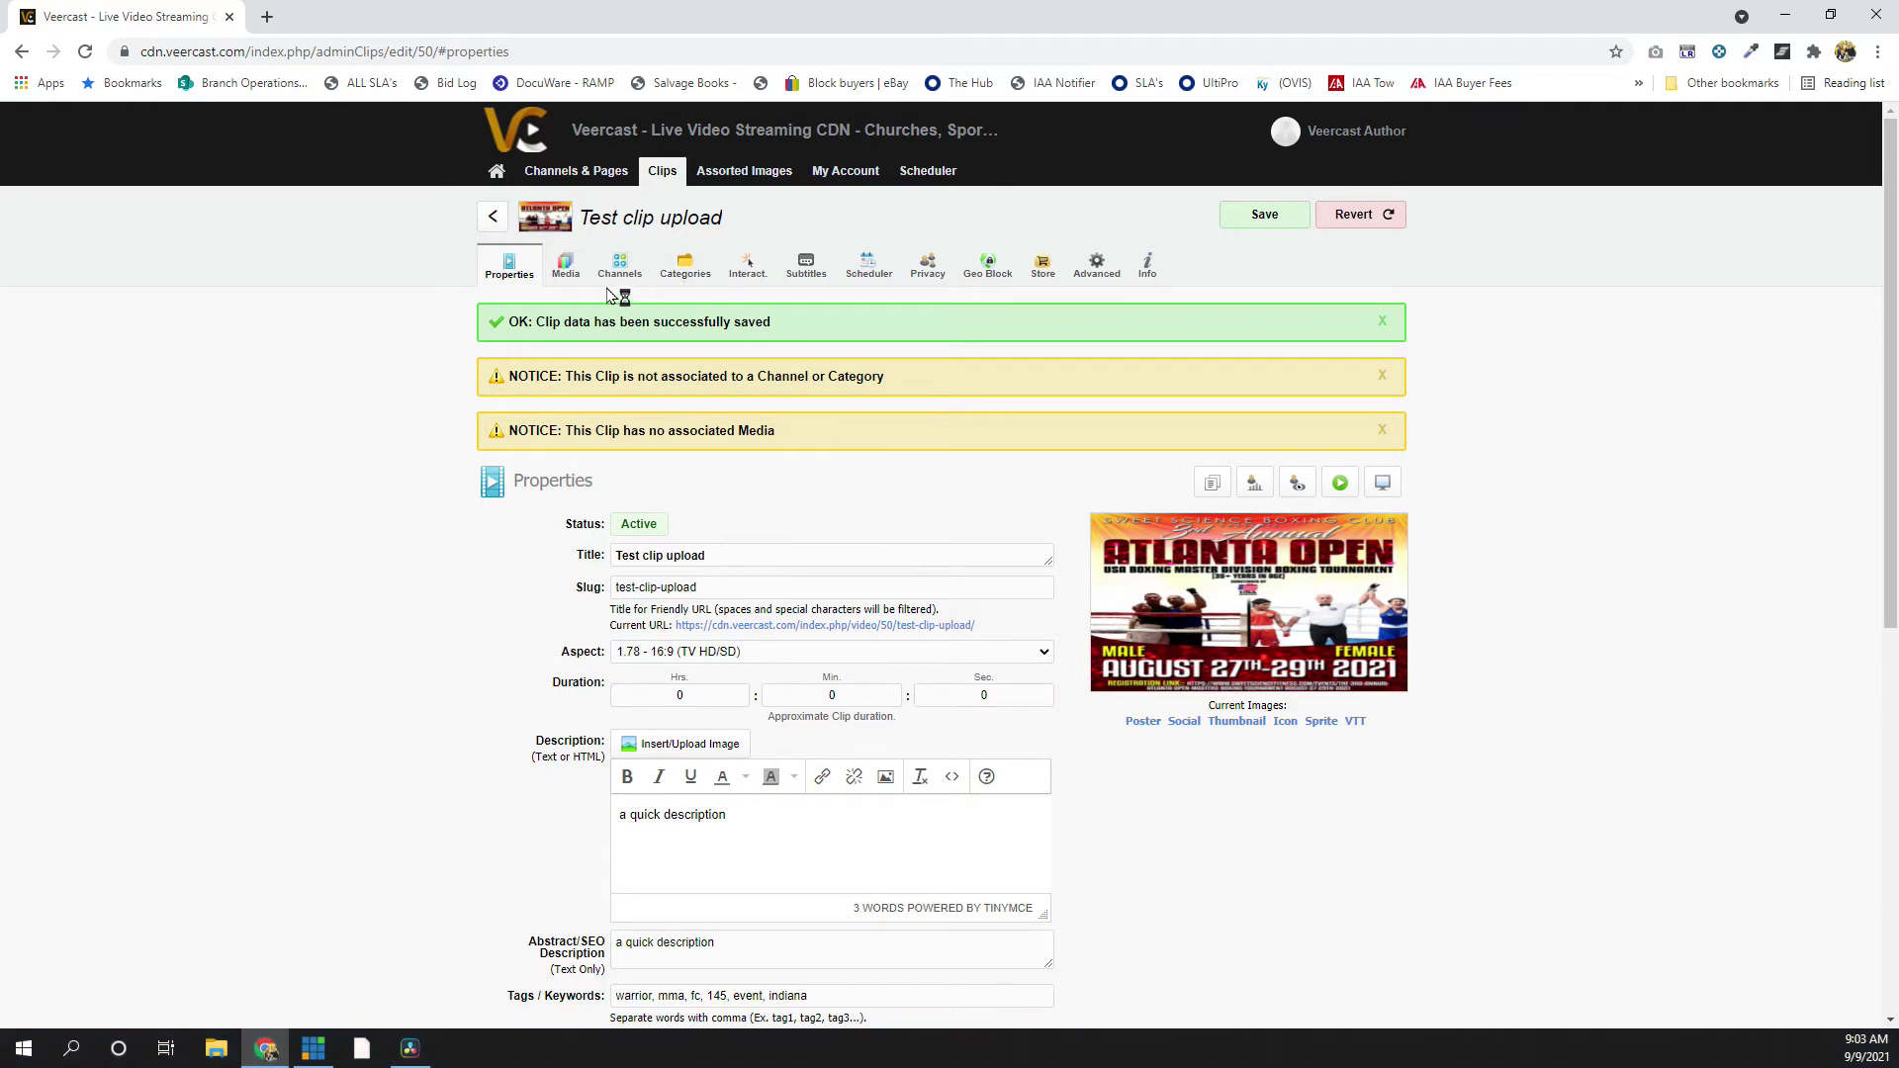
- Upload high.mp4 from the Desktop as the clip's HD 1080 MP4 (H.264) media file and save the clip
left_click(568, 273)
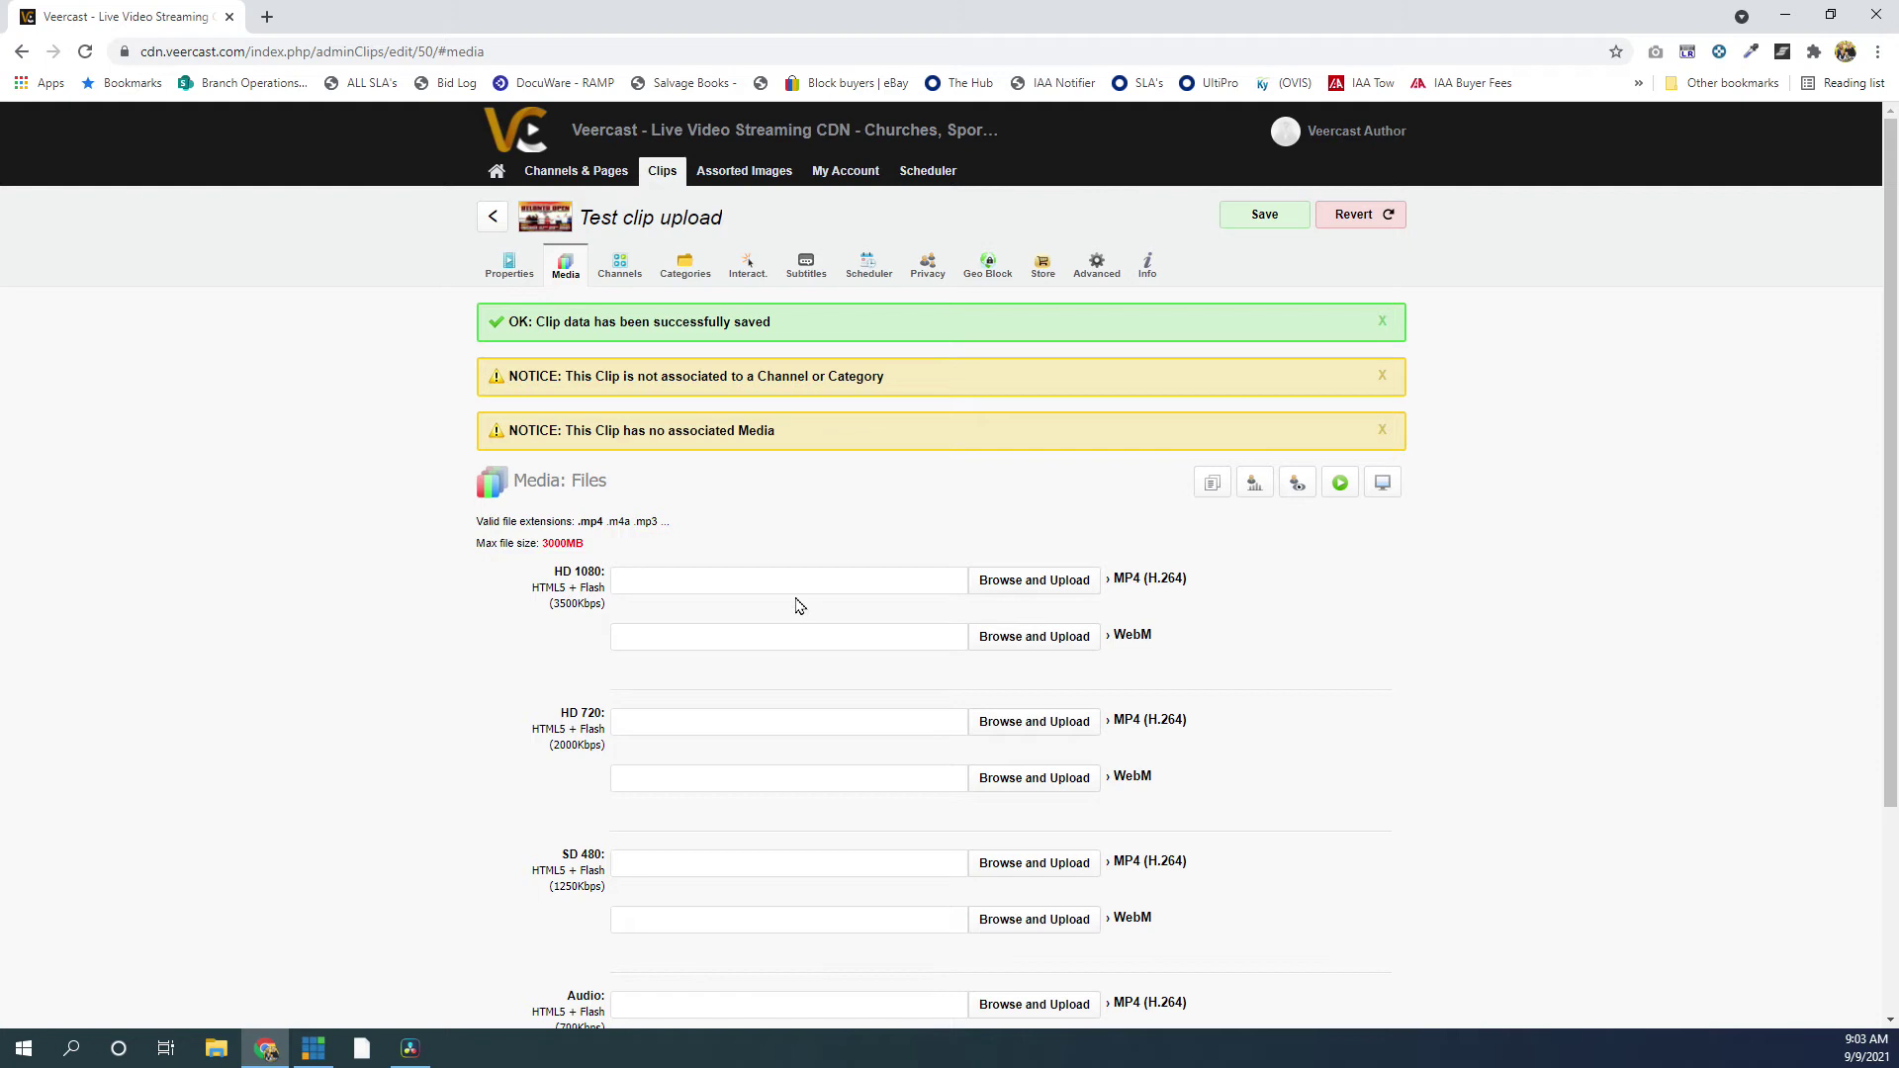
left_click(1001, 592)
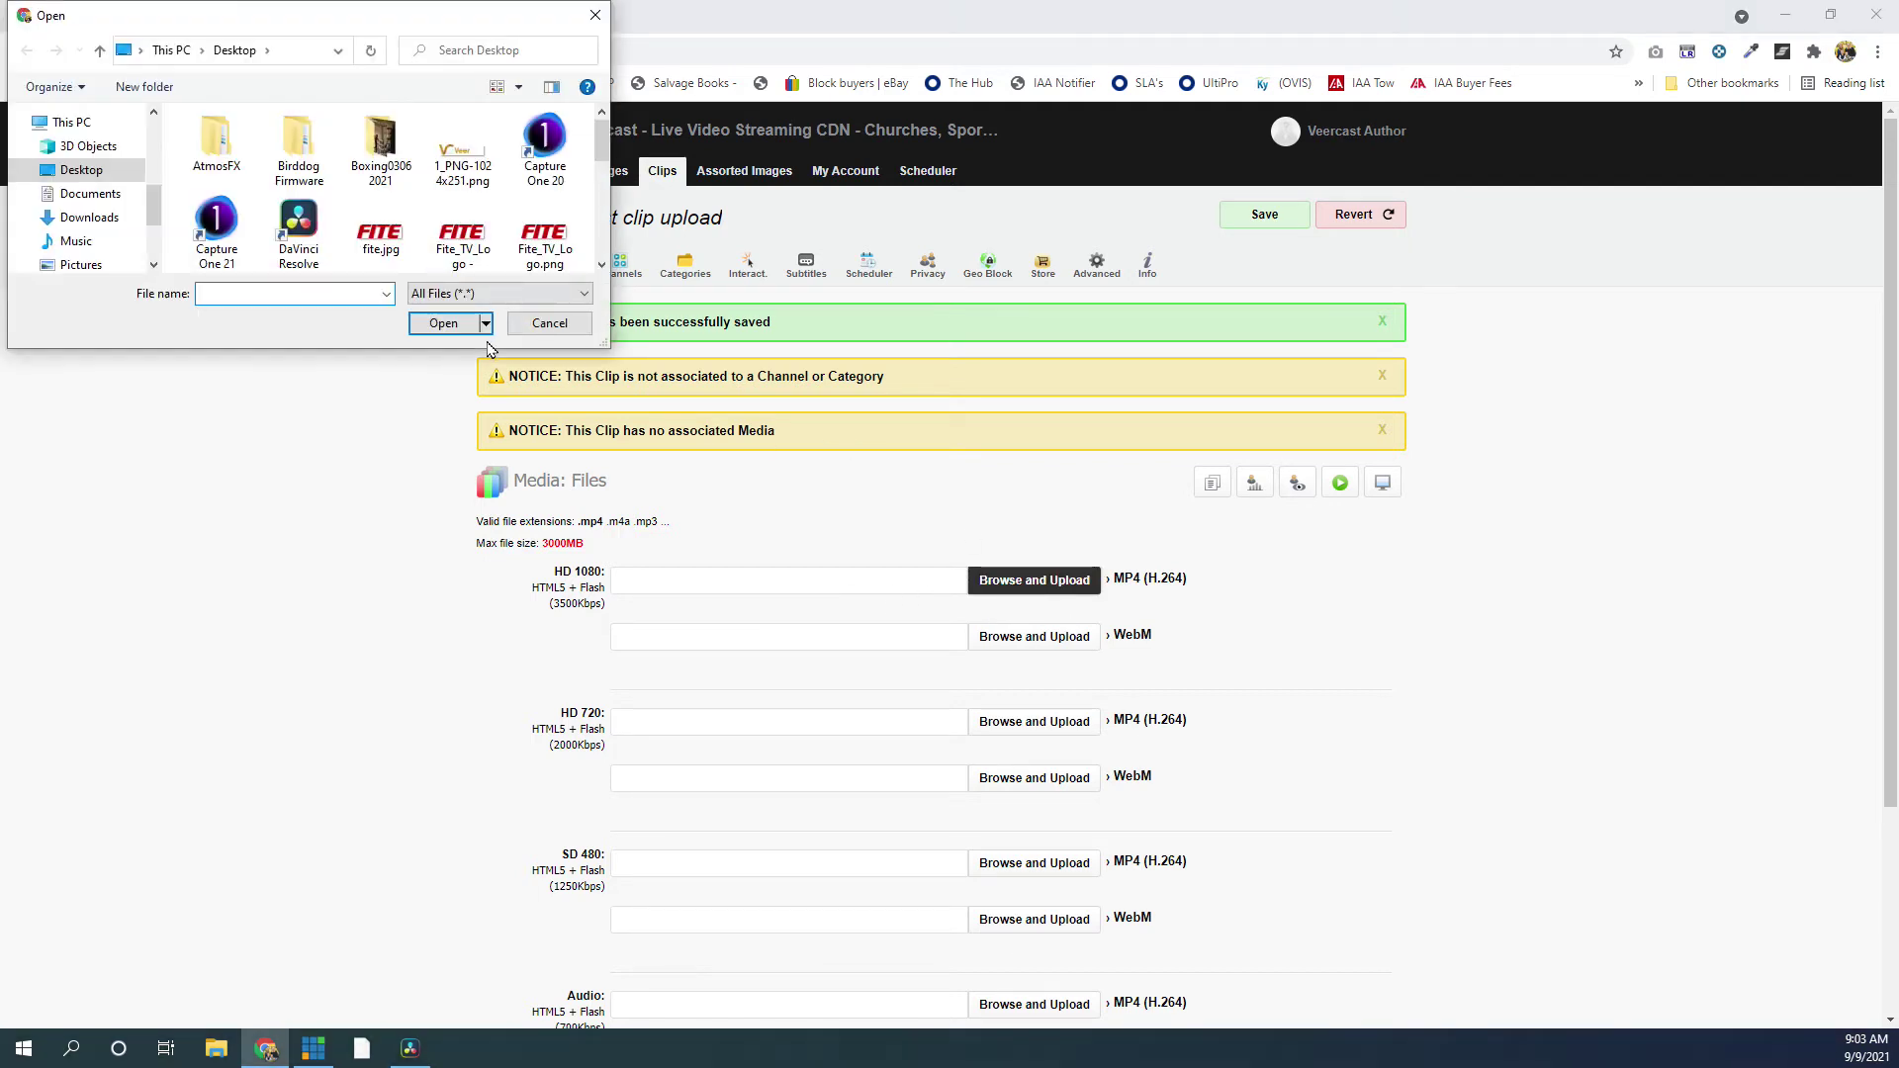
scroll(316, 173, "down", 5)
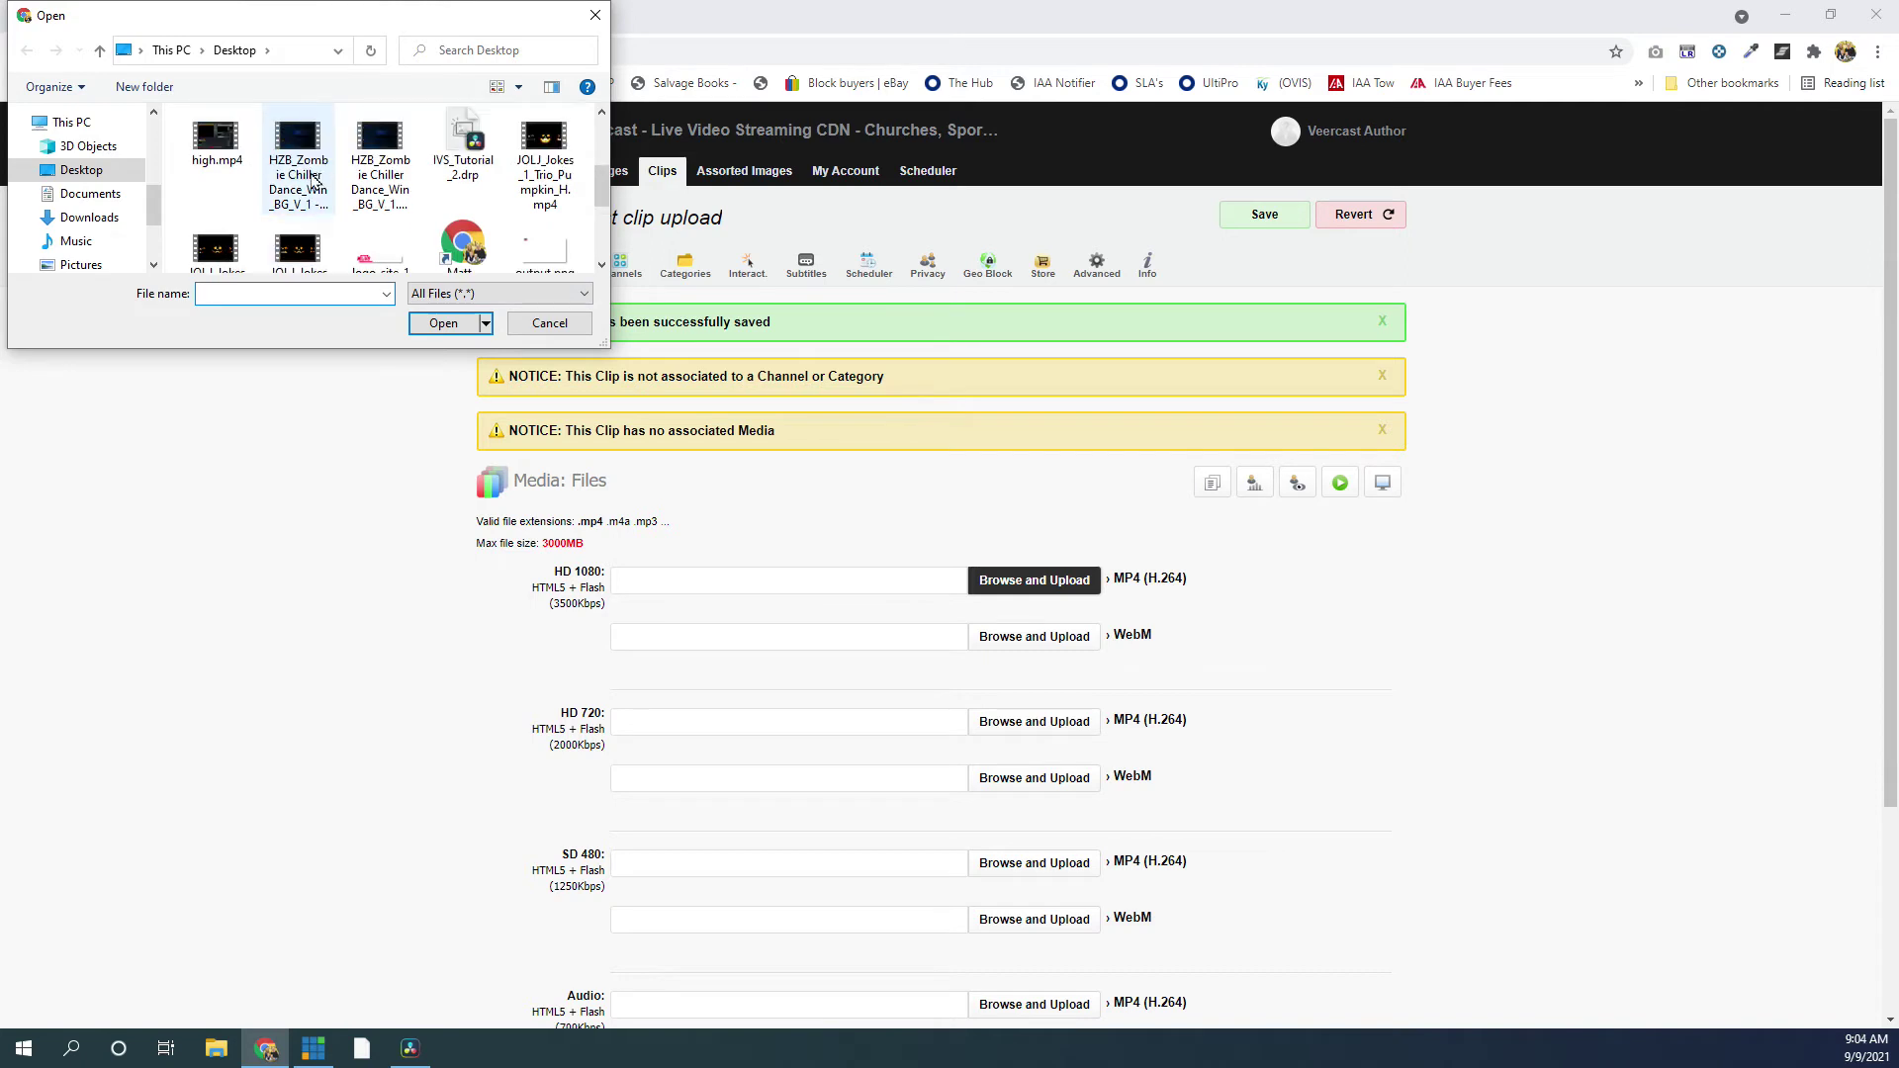
left_click(223, 148)
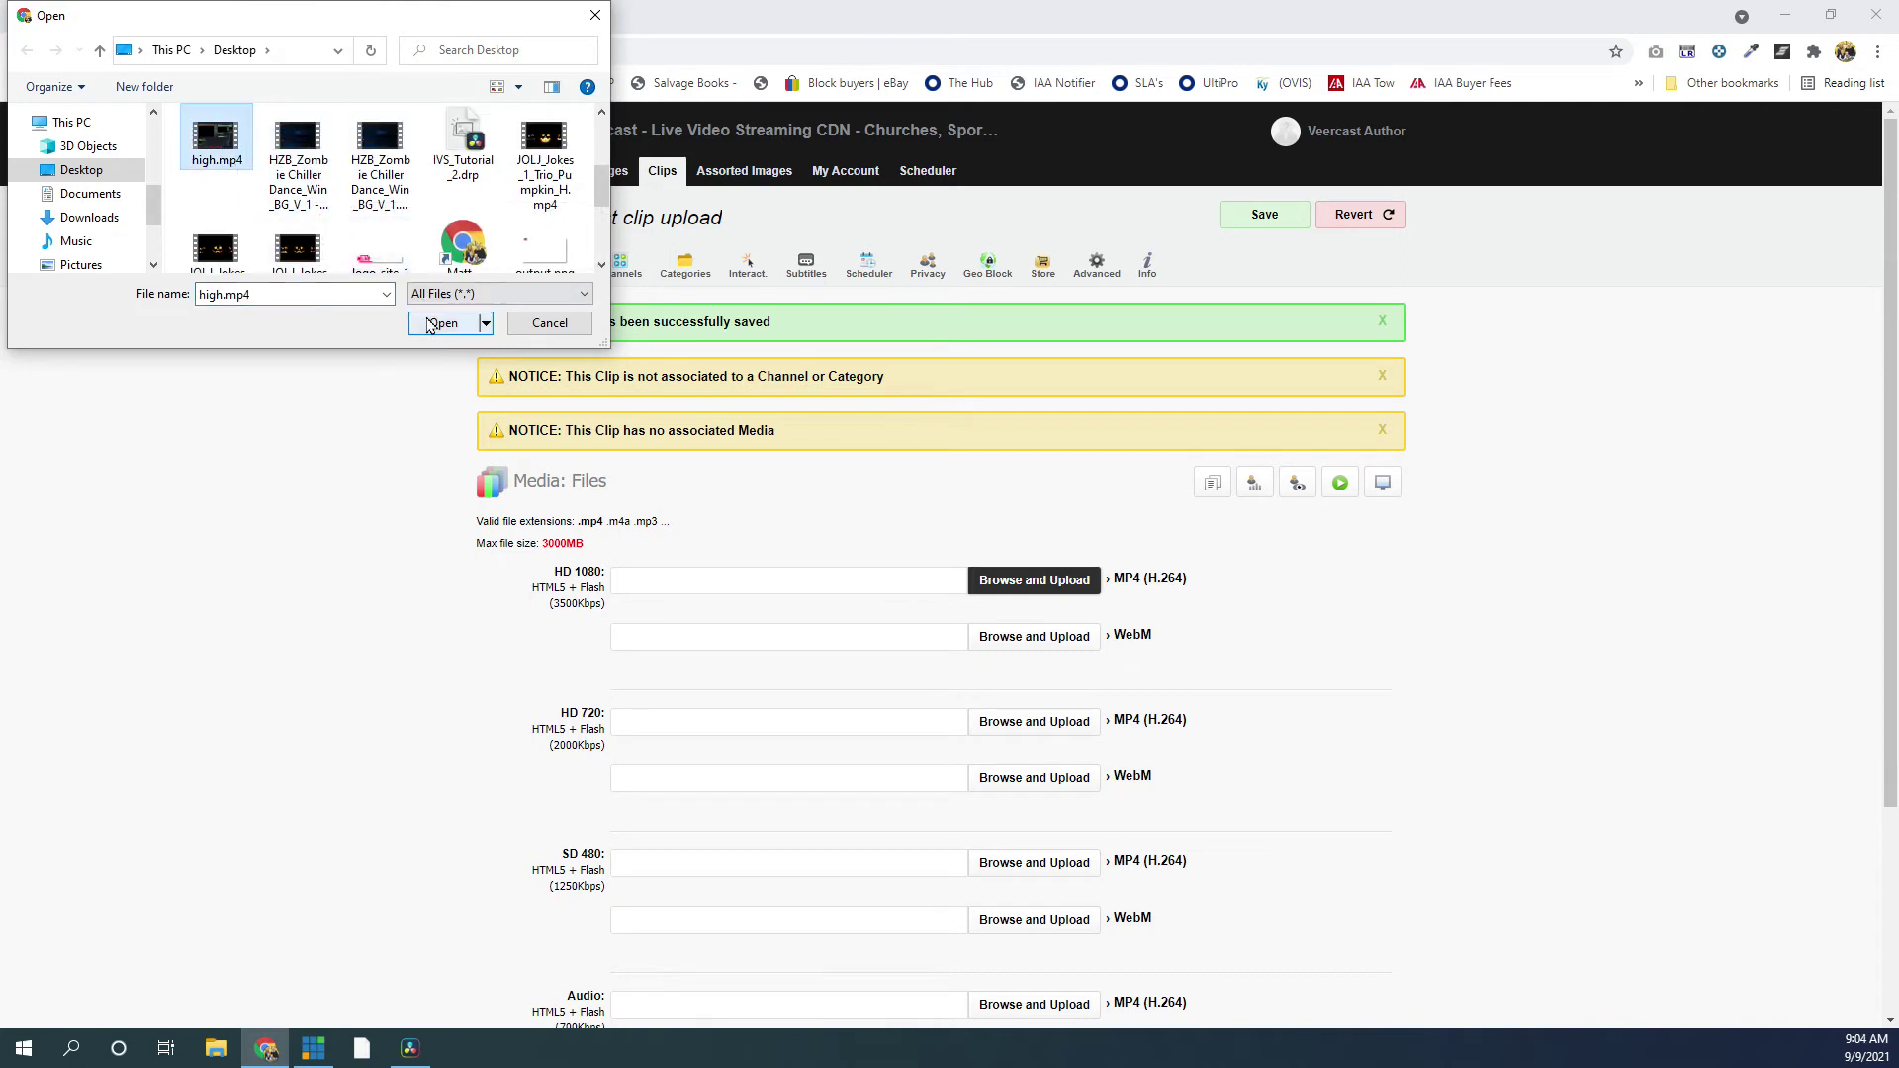
left_click(440, 324)
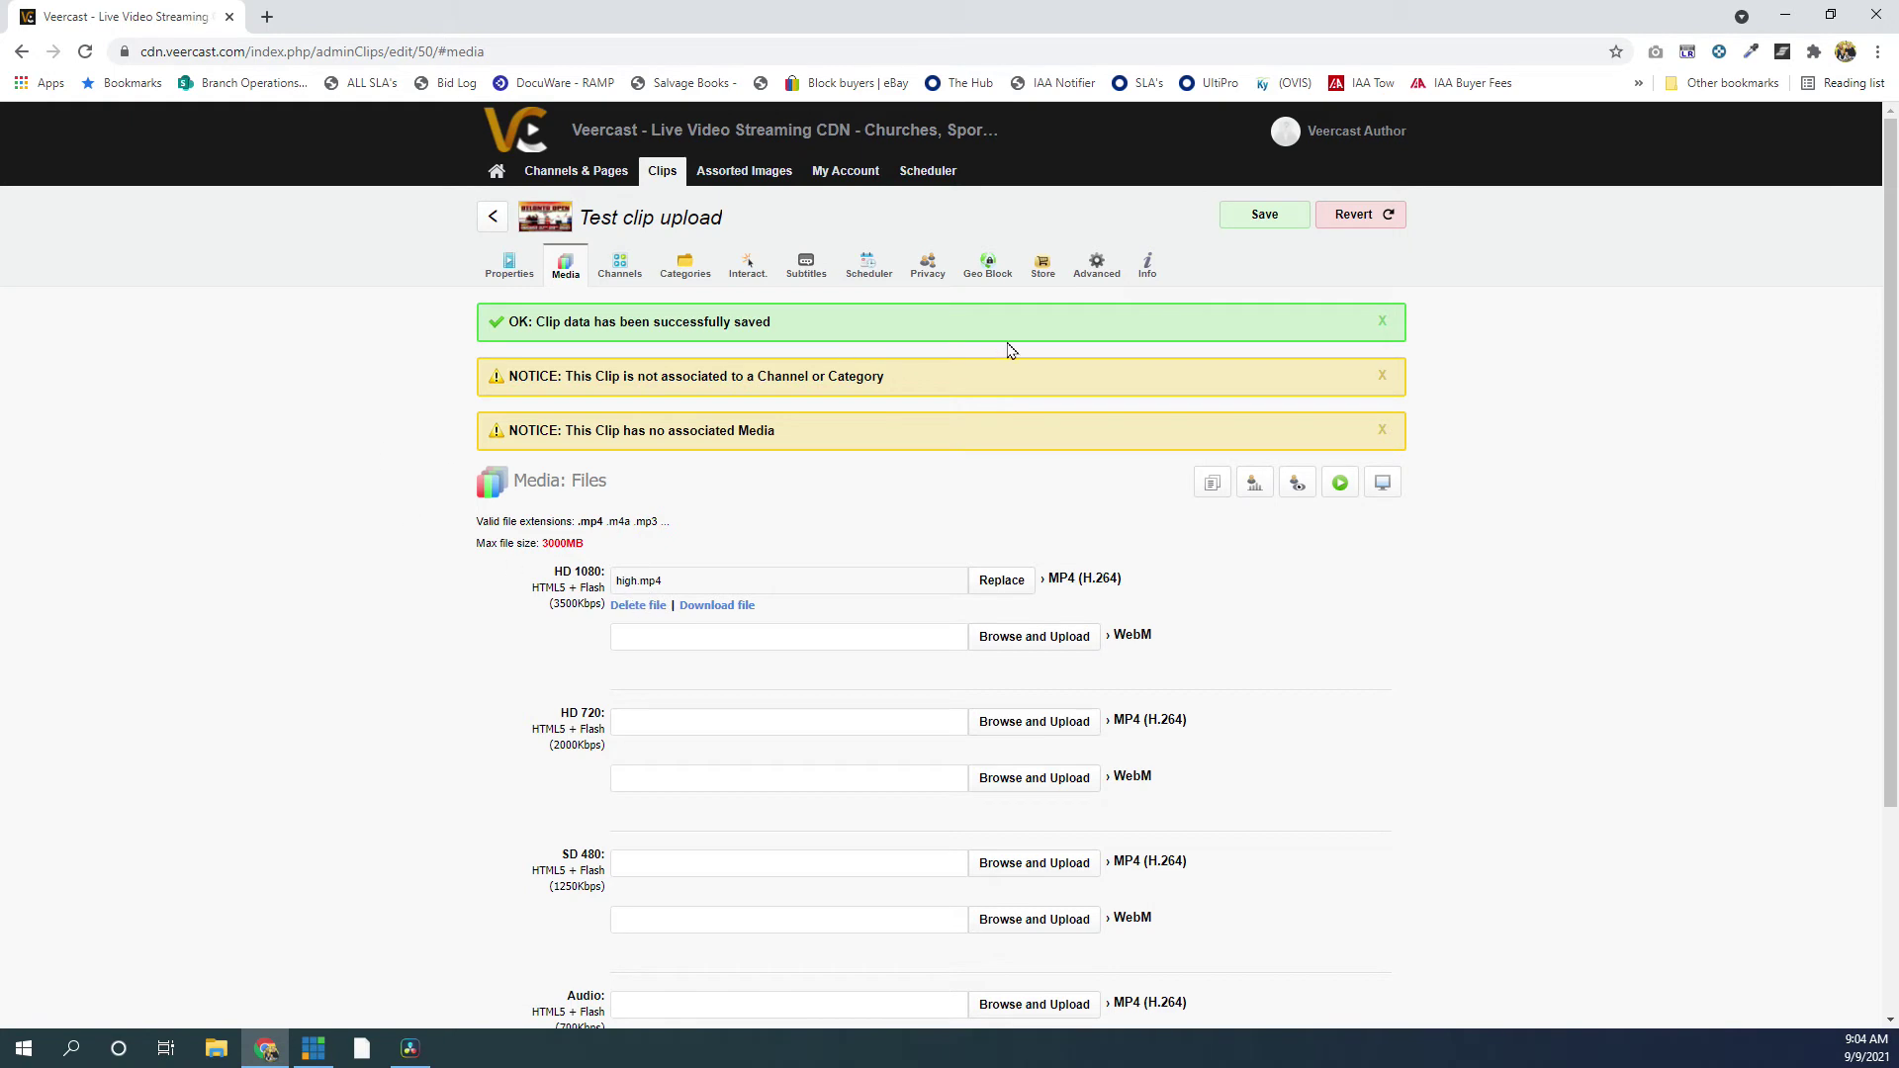
left_click(1250, 214)
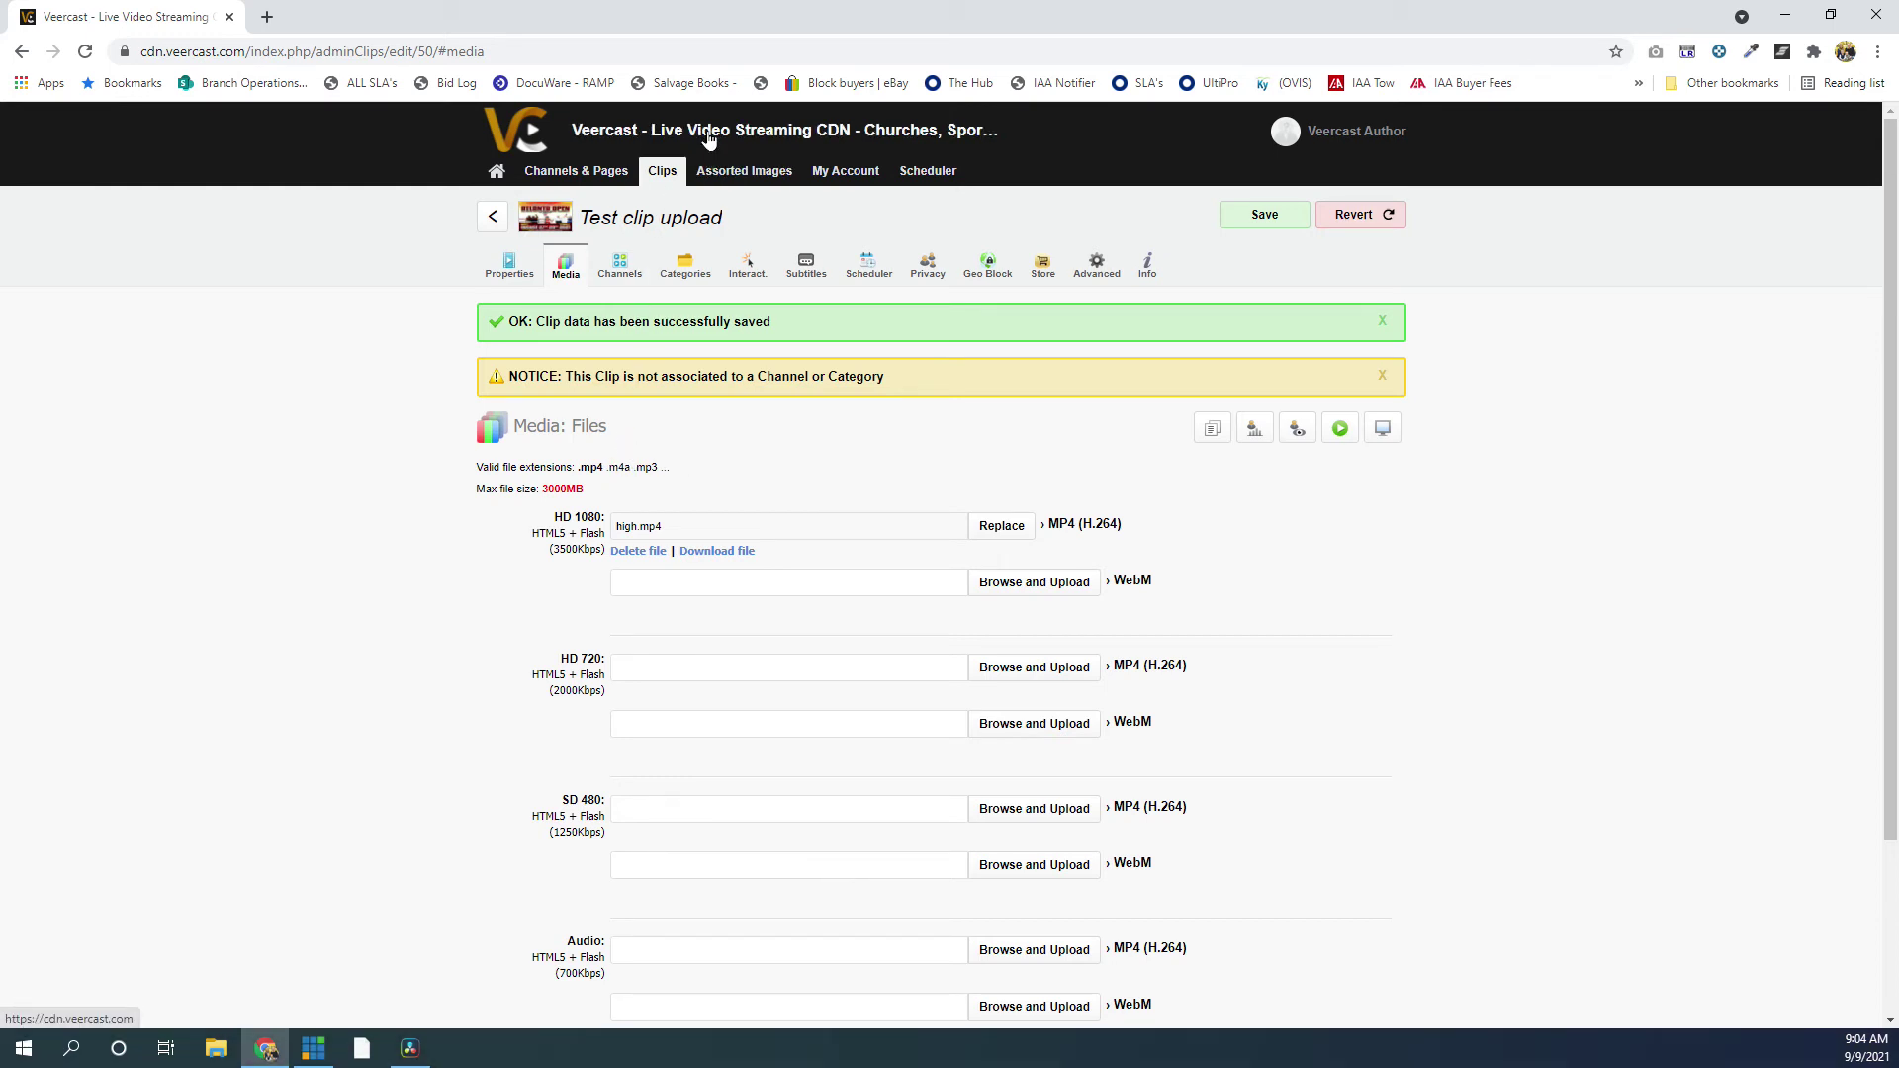
- Open the "Test clip upload" video from the public Veercast homepage, play it briefly and pause it
left_click(708, 139)
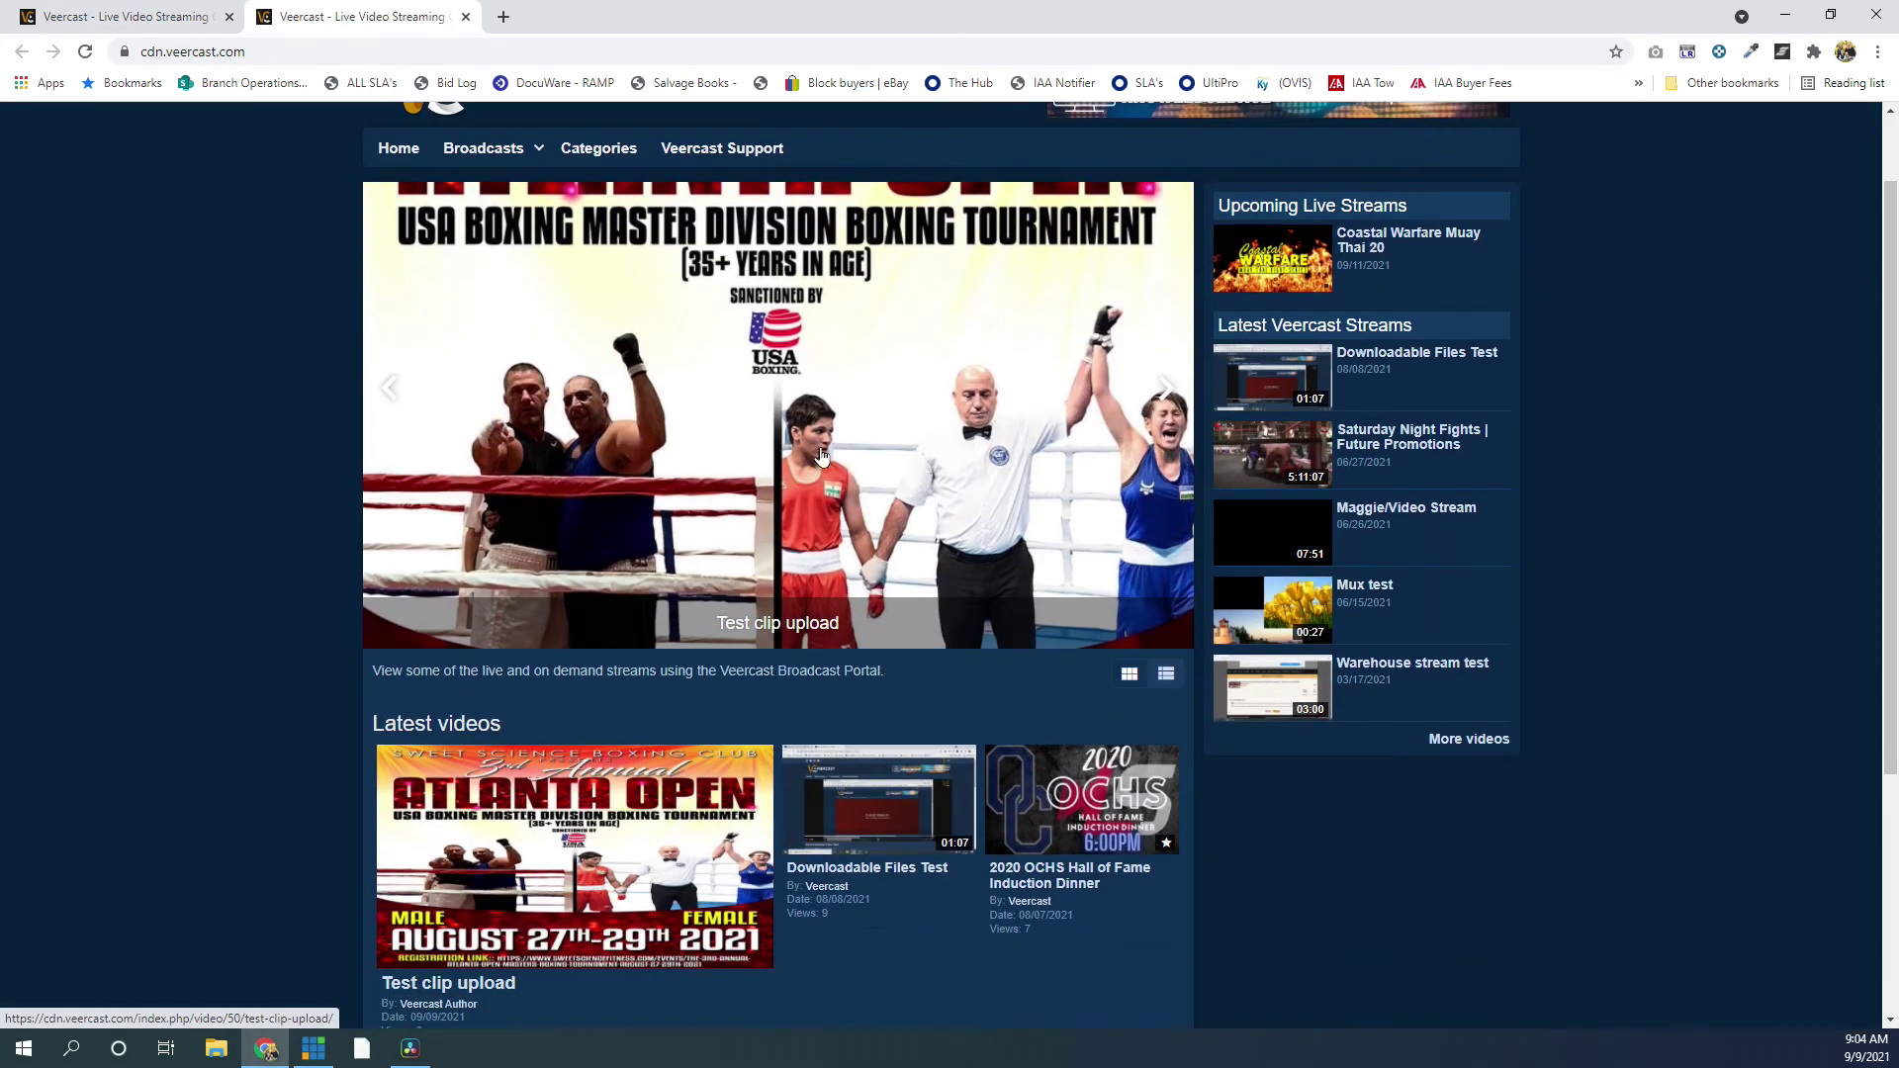
scroll(692, 484, "down", 2)
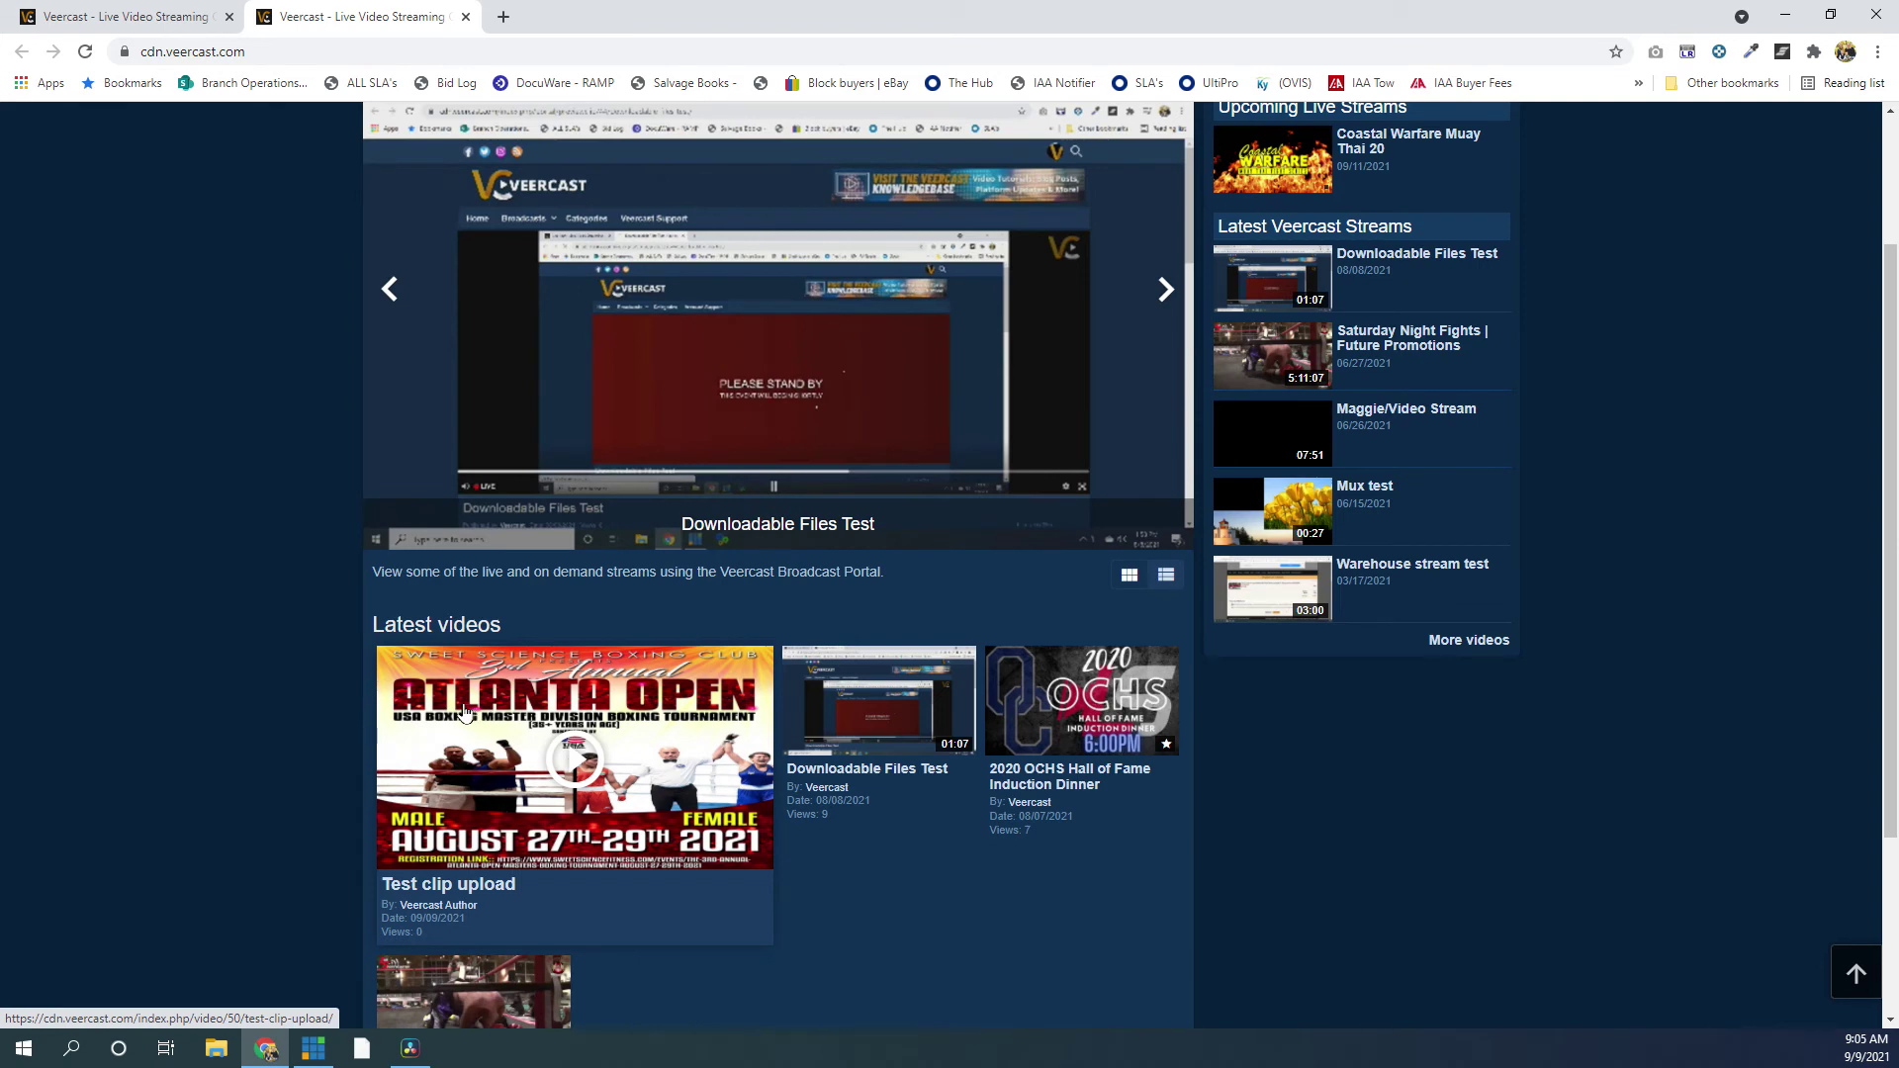
left_click(520, 769)
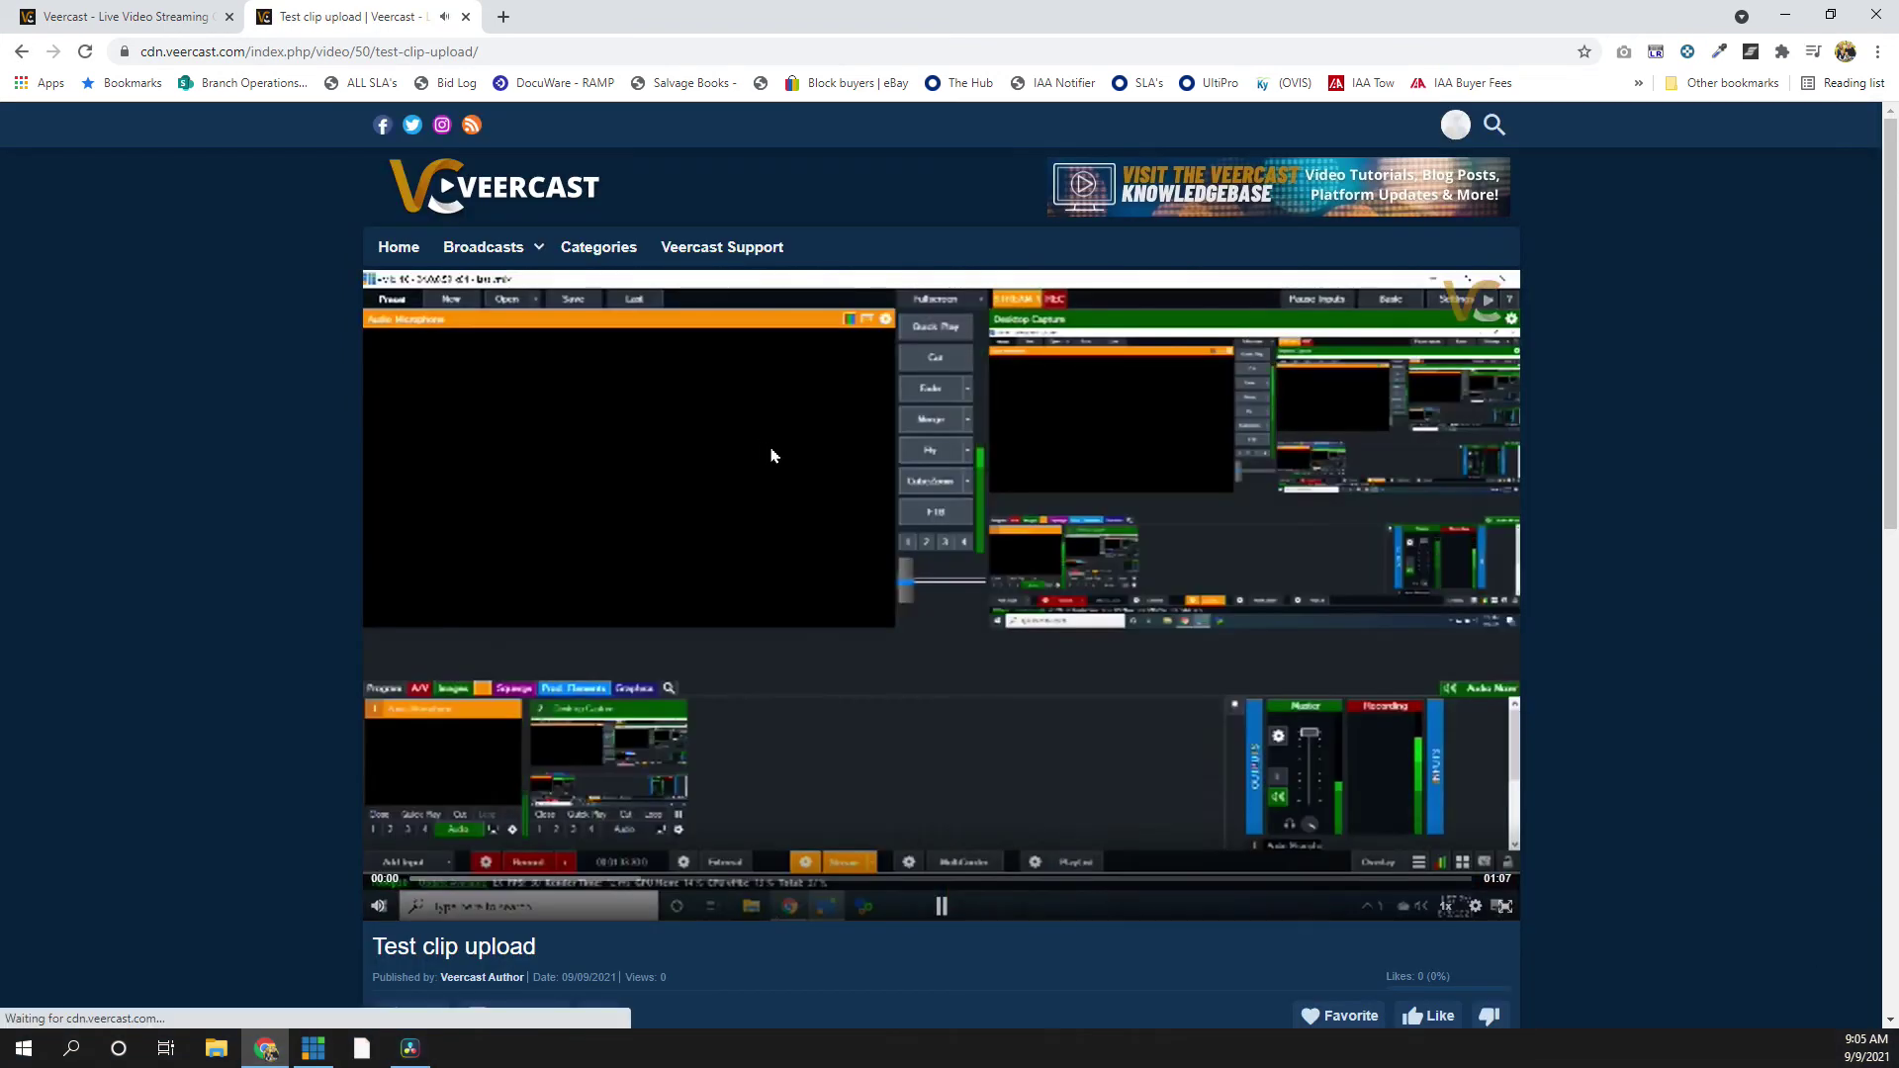
left_click(941, 909)
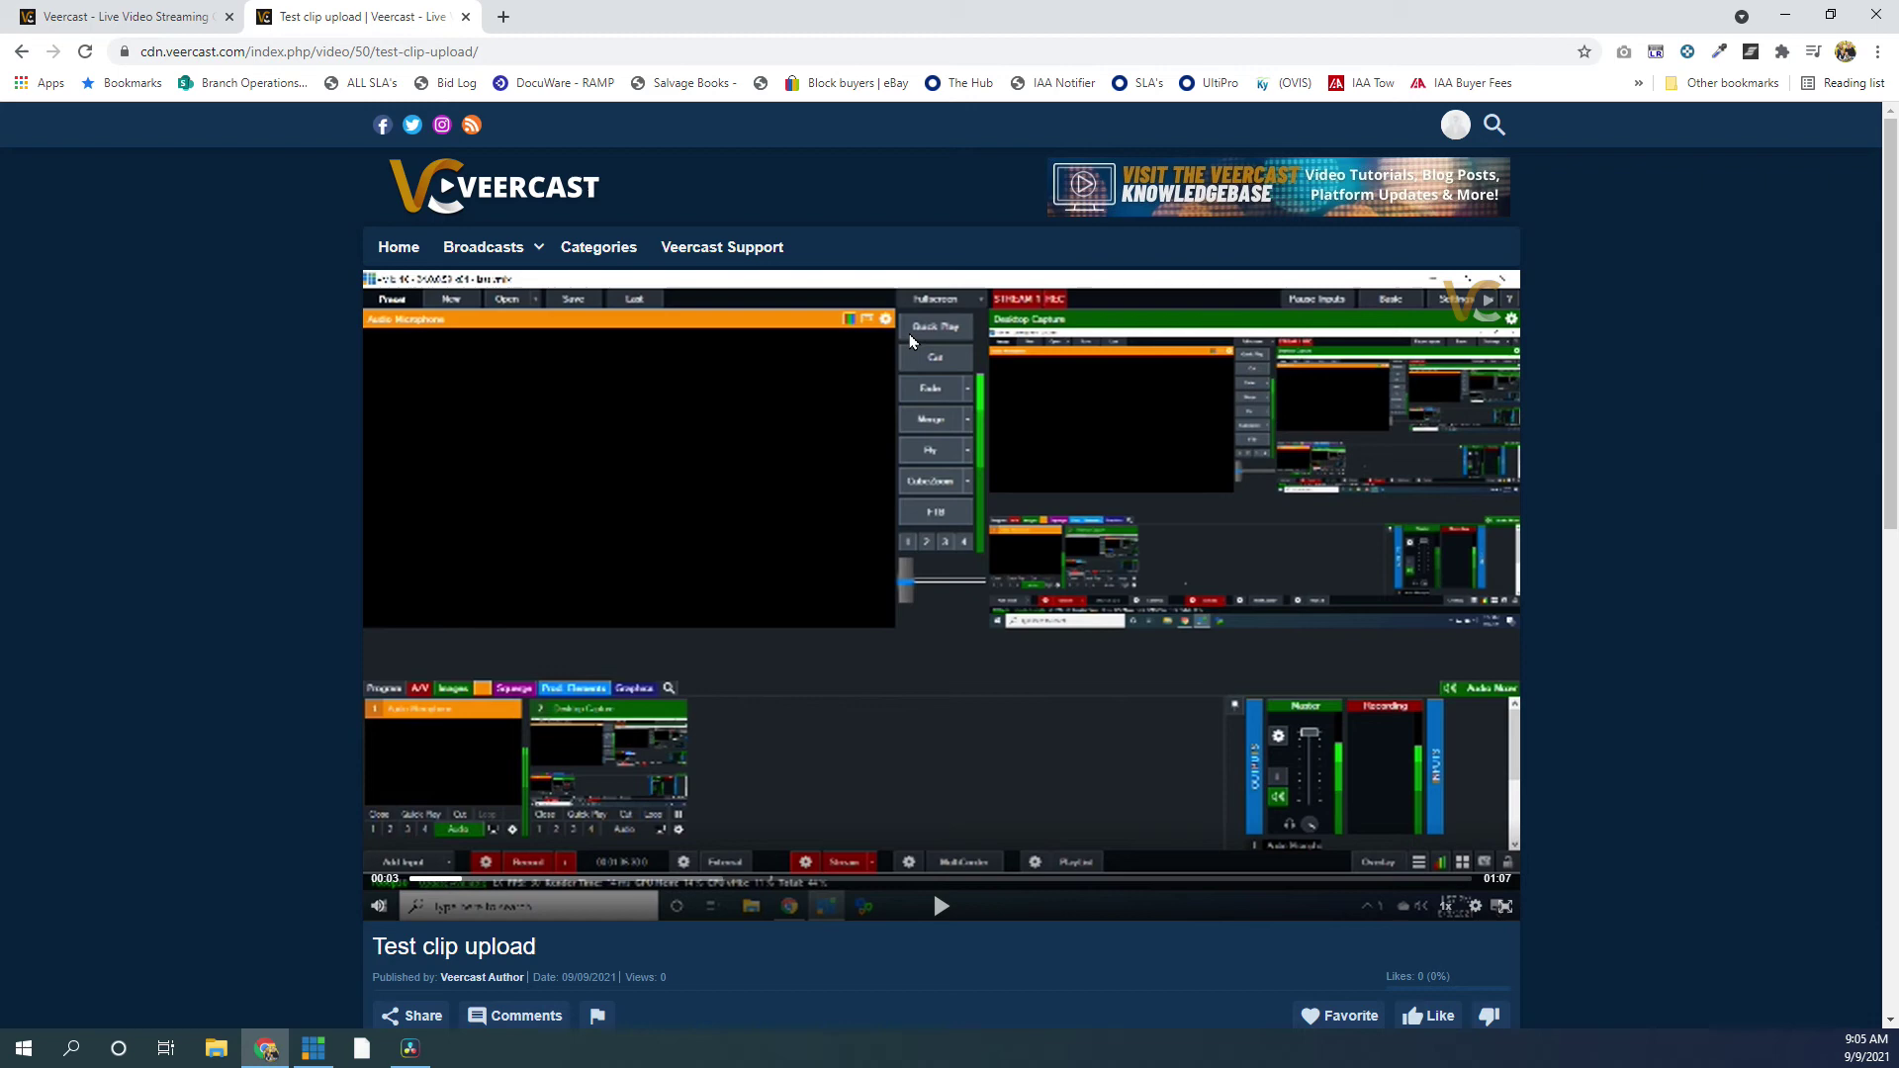
- Examine the video page's description, tags and comments section, along with its sharing options, link and embed code
scroll(865, 517, "down", 5)
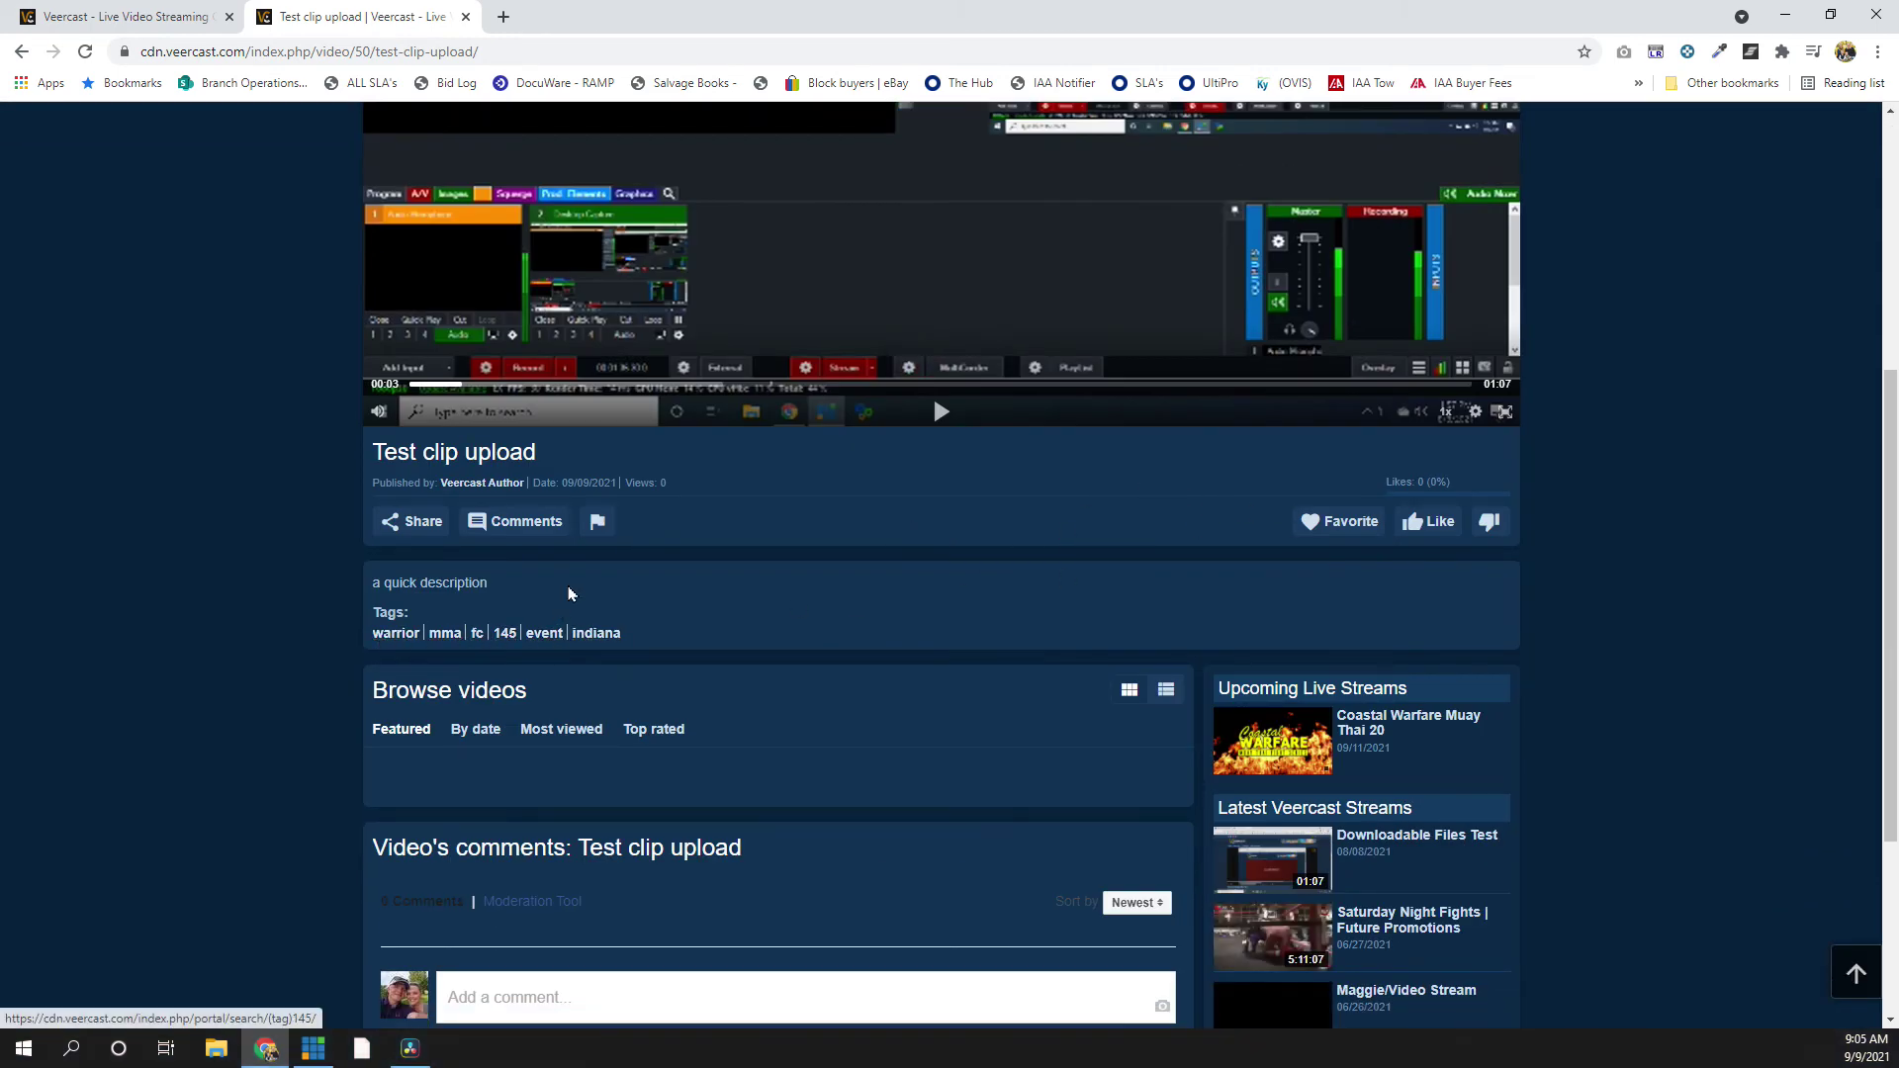
scroll(780, 680, "down", 1)
scroll(780, 680, "down", 2)
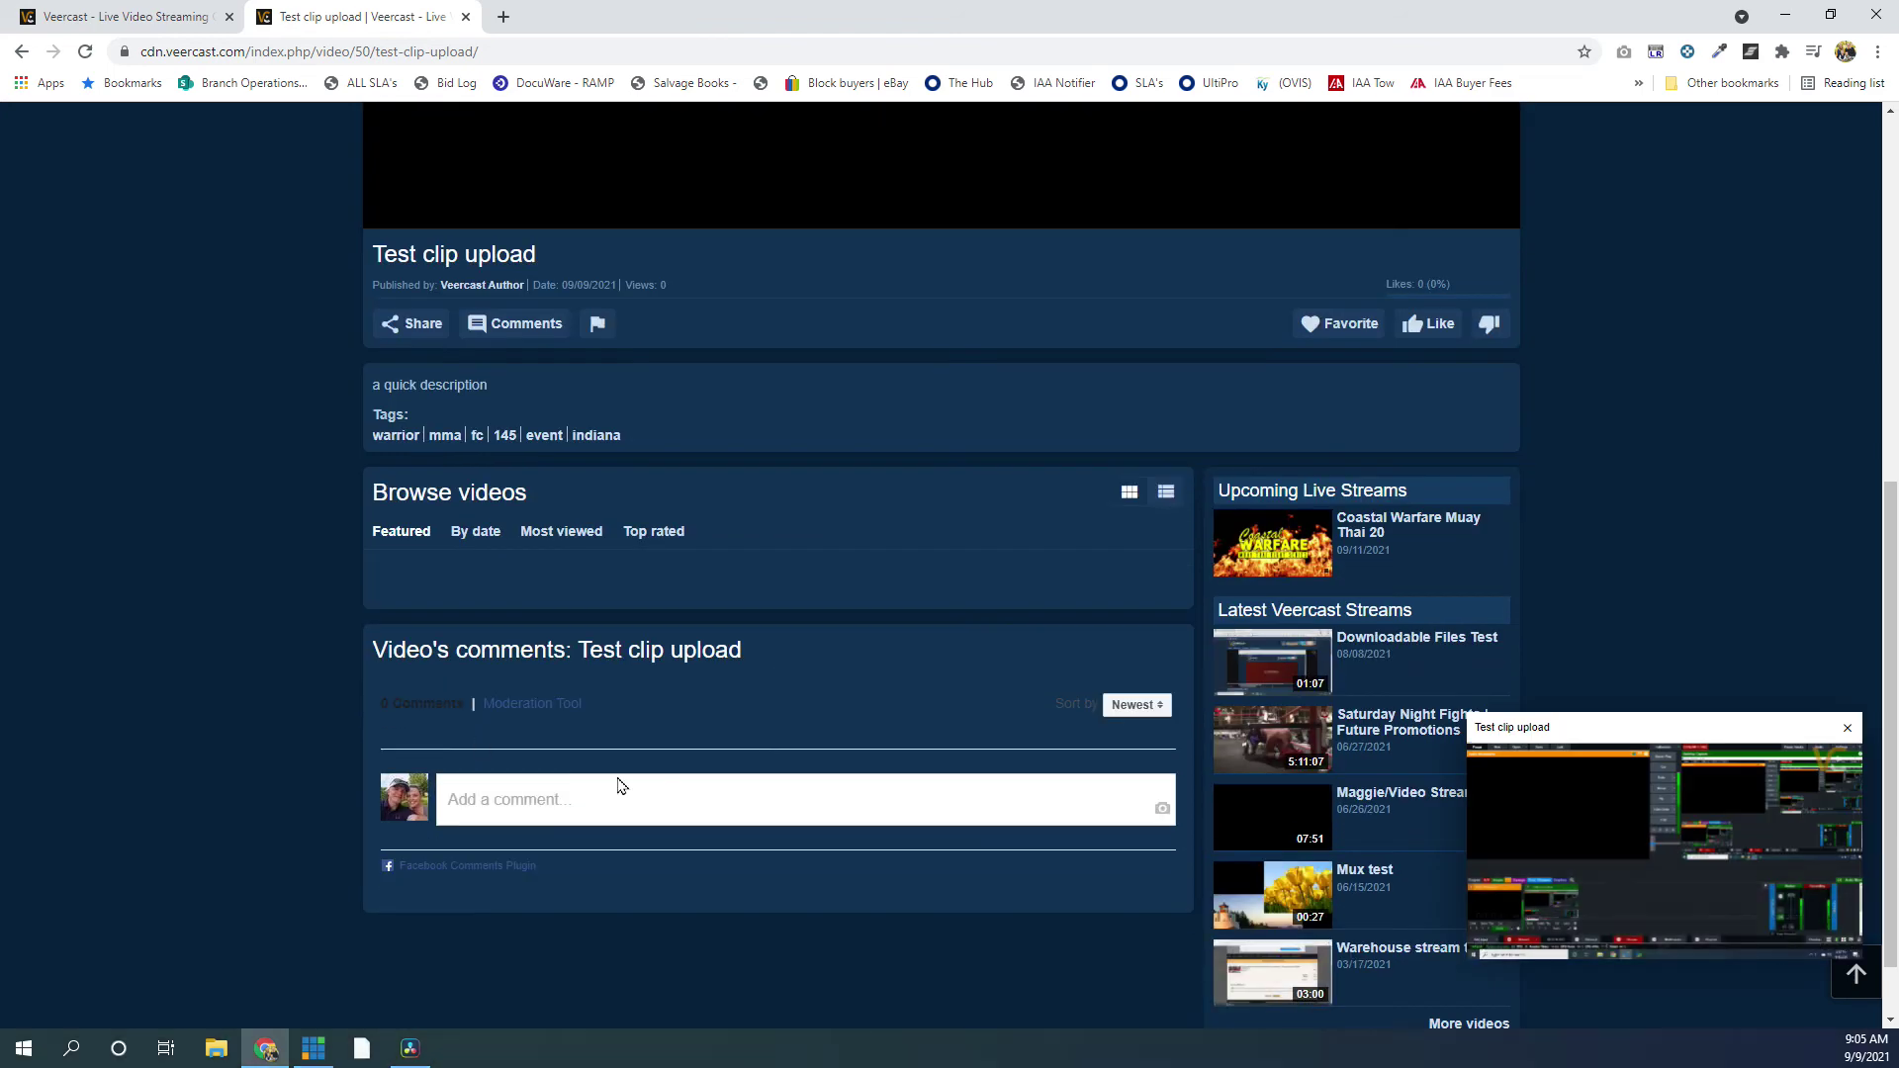
scroll(766, 784, "up", 3)
scroll(776, 784, "up", 2)
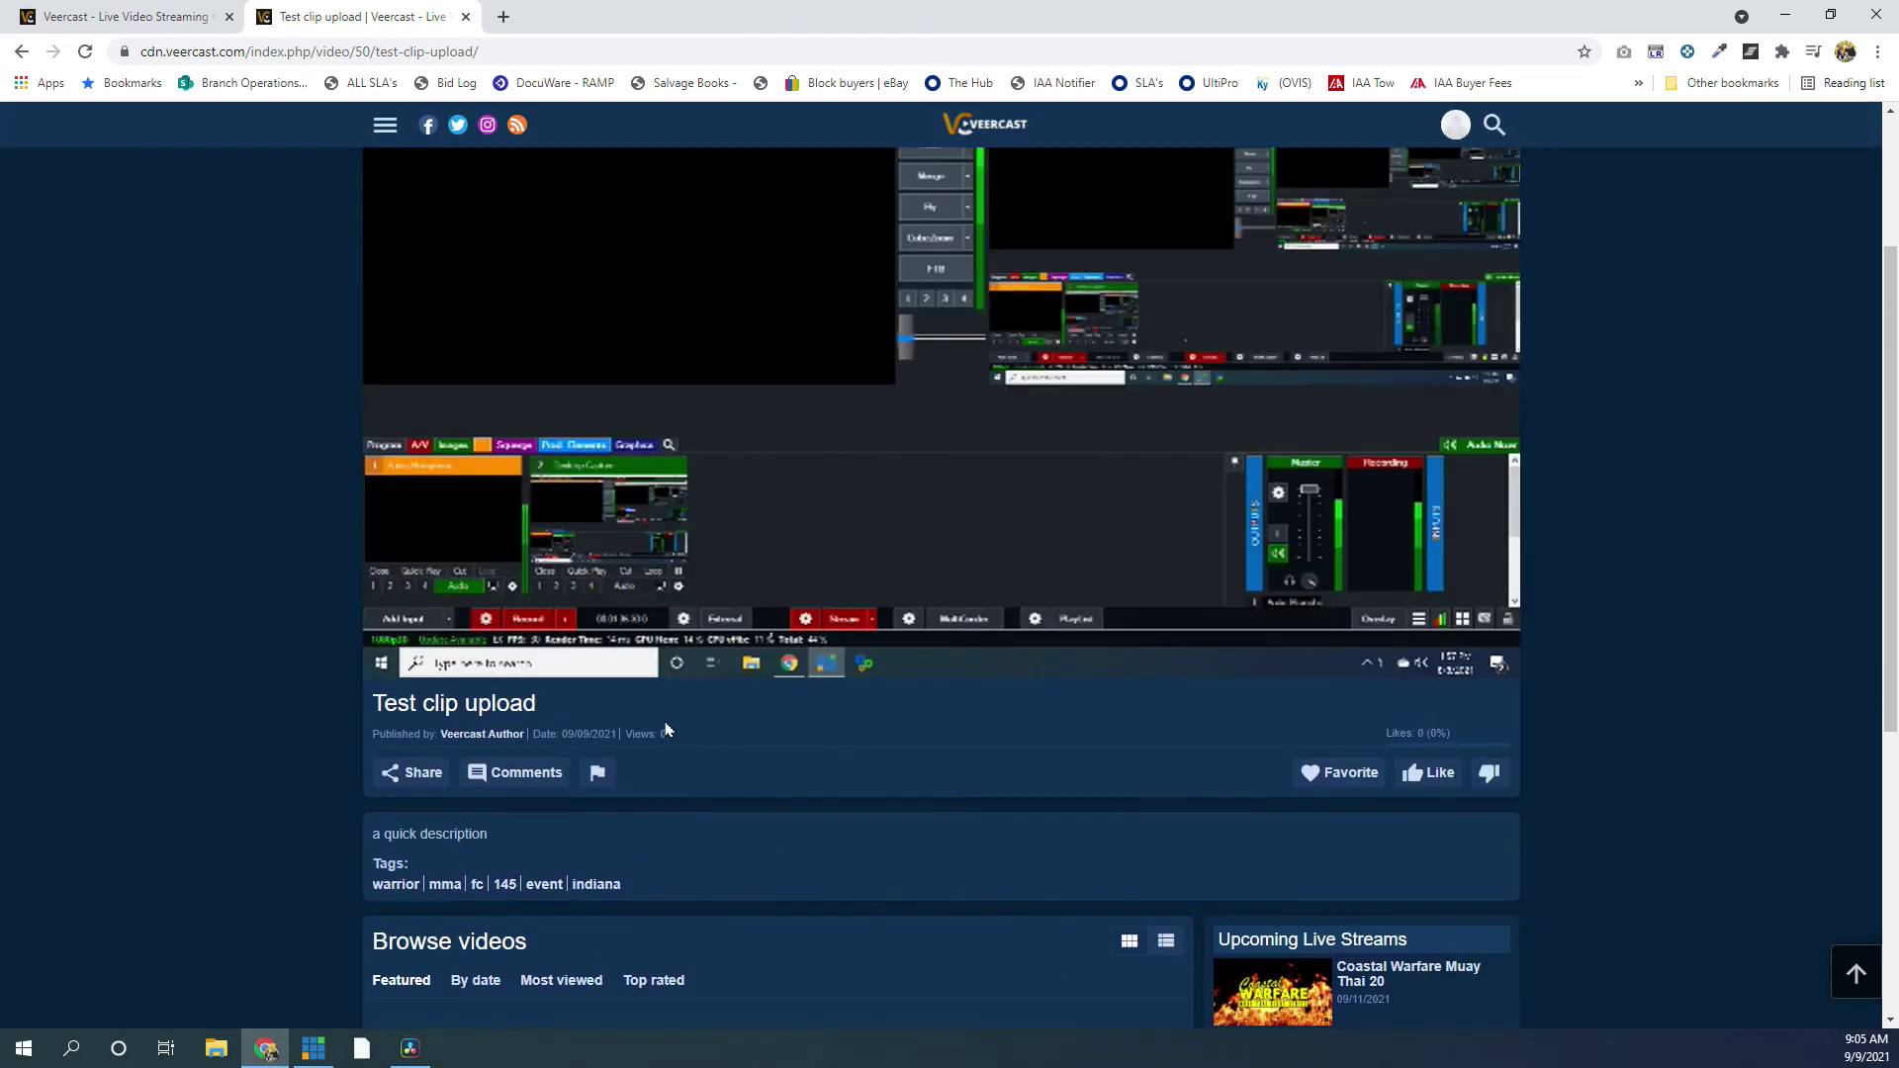
left_click(414, 774)
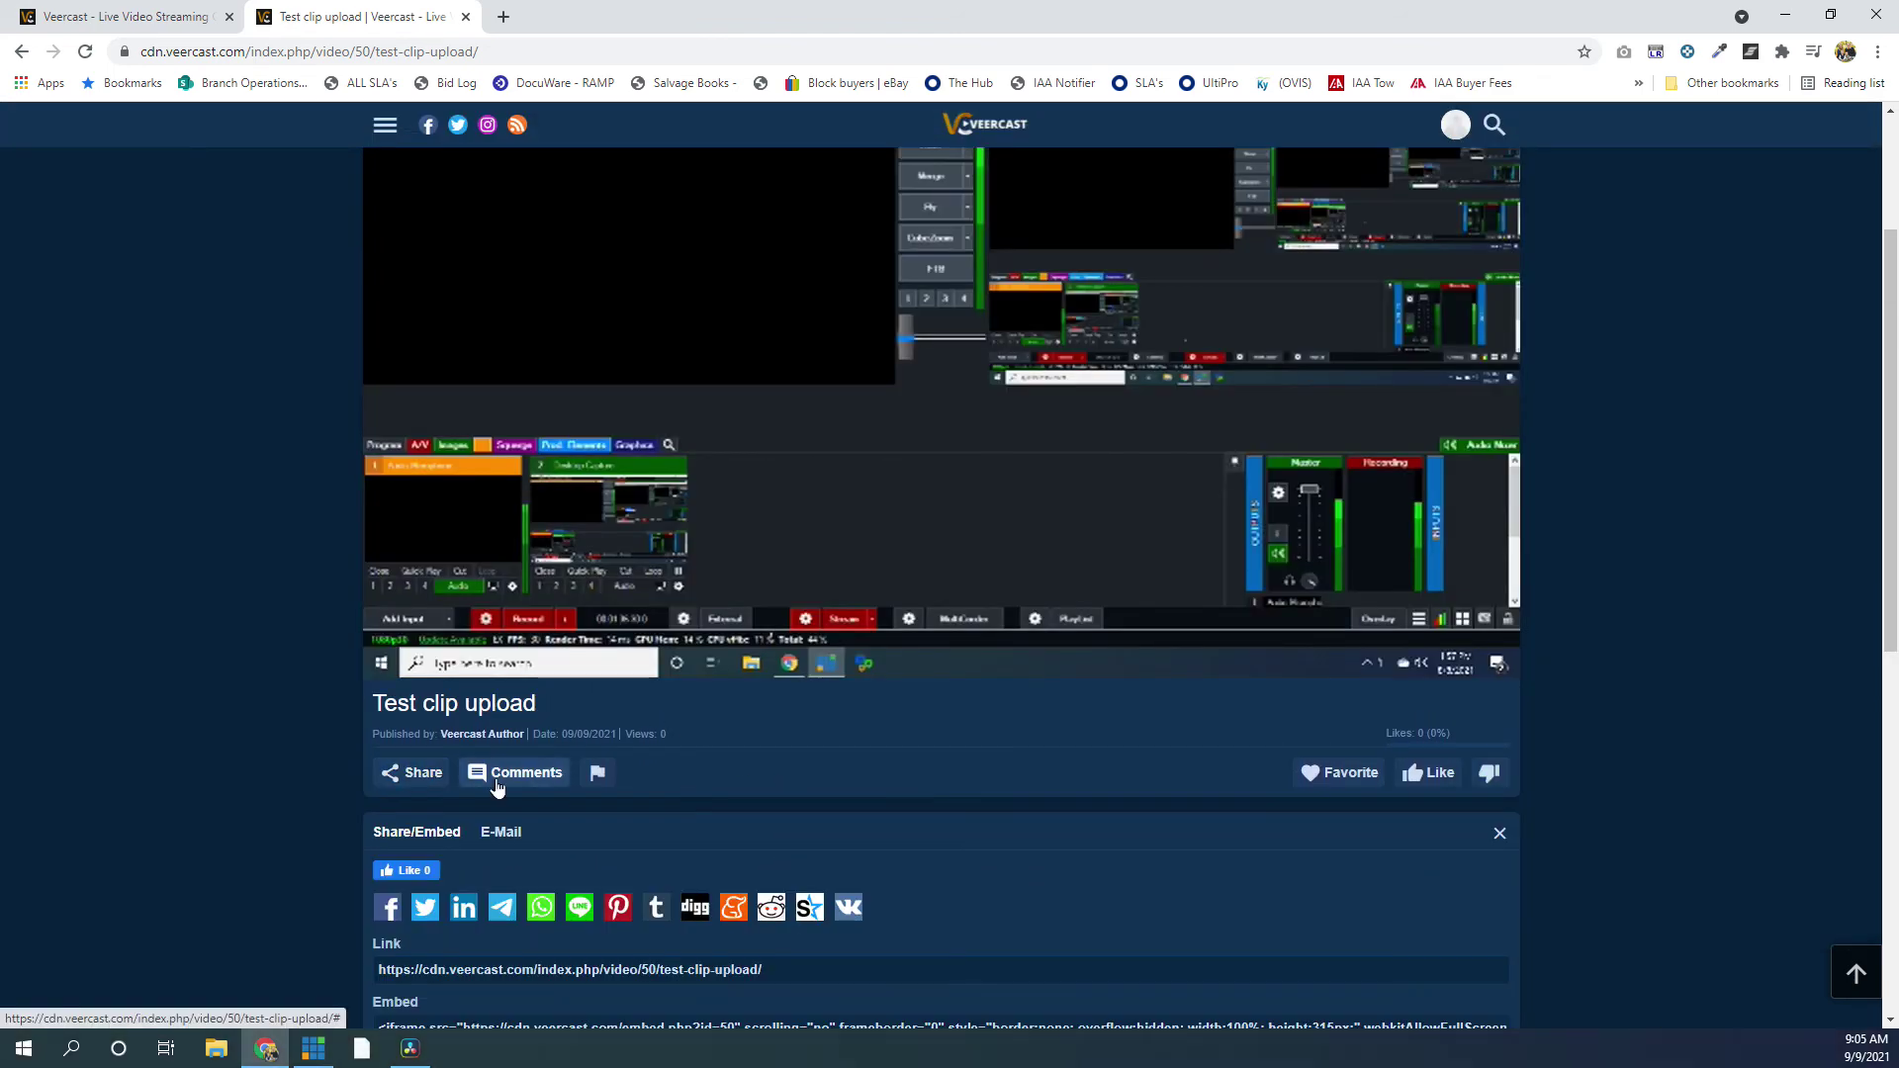
scroll(585, 807, "down", 1)
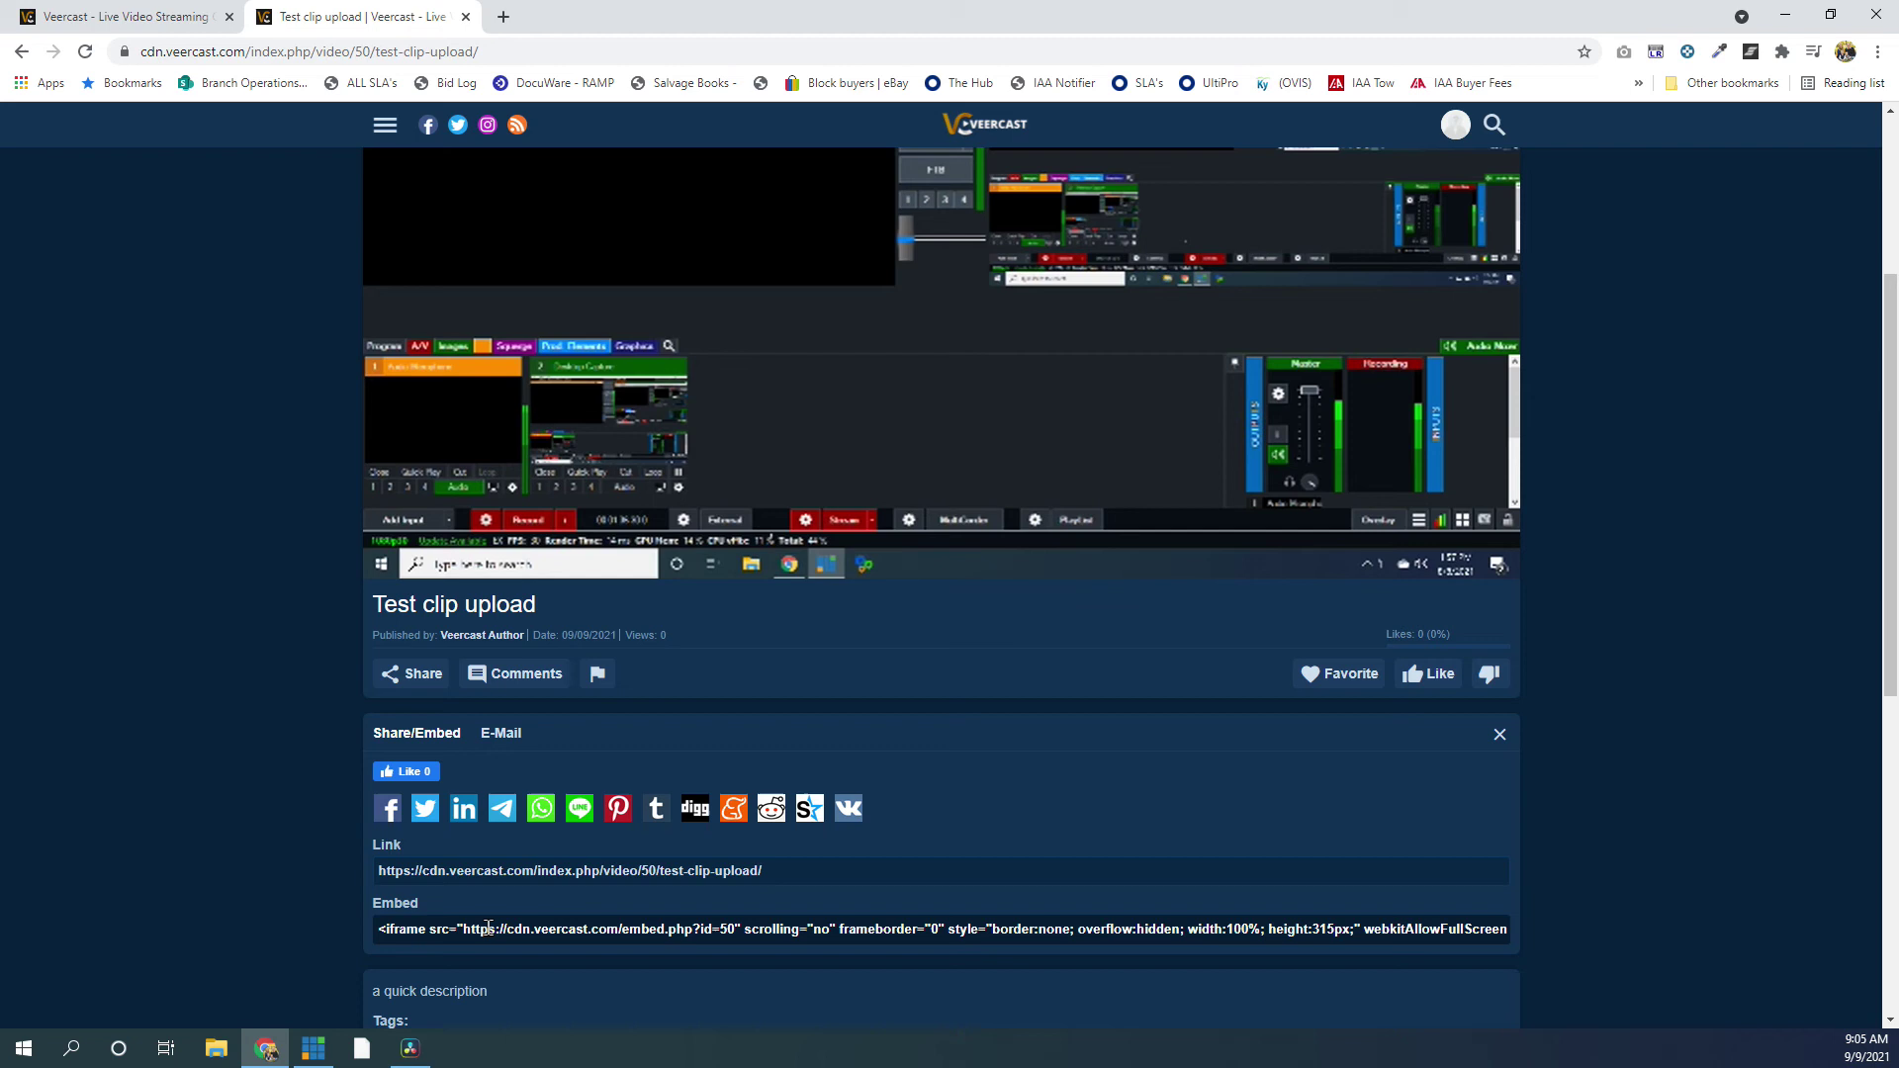
left_click(543, 868)
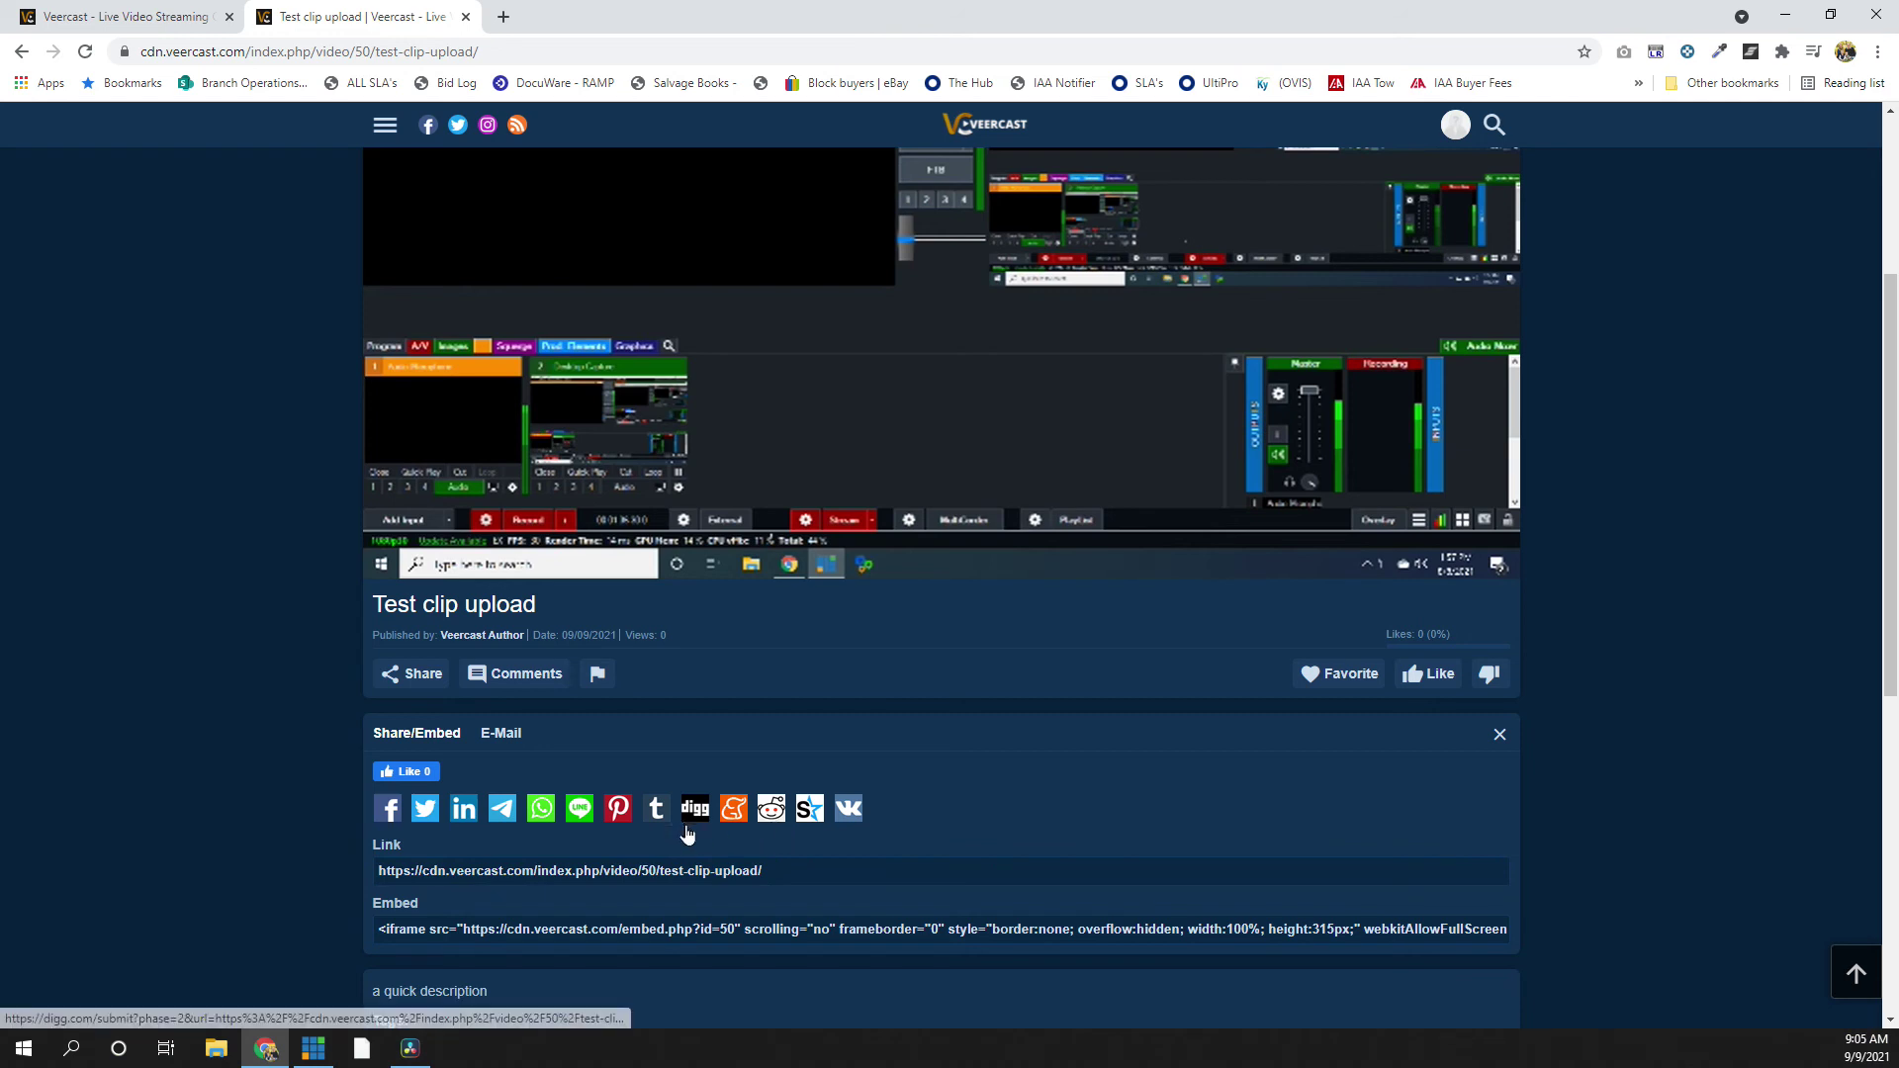
scroll(1092, 834, "up", 3)
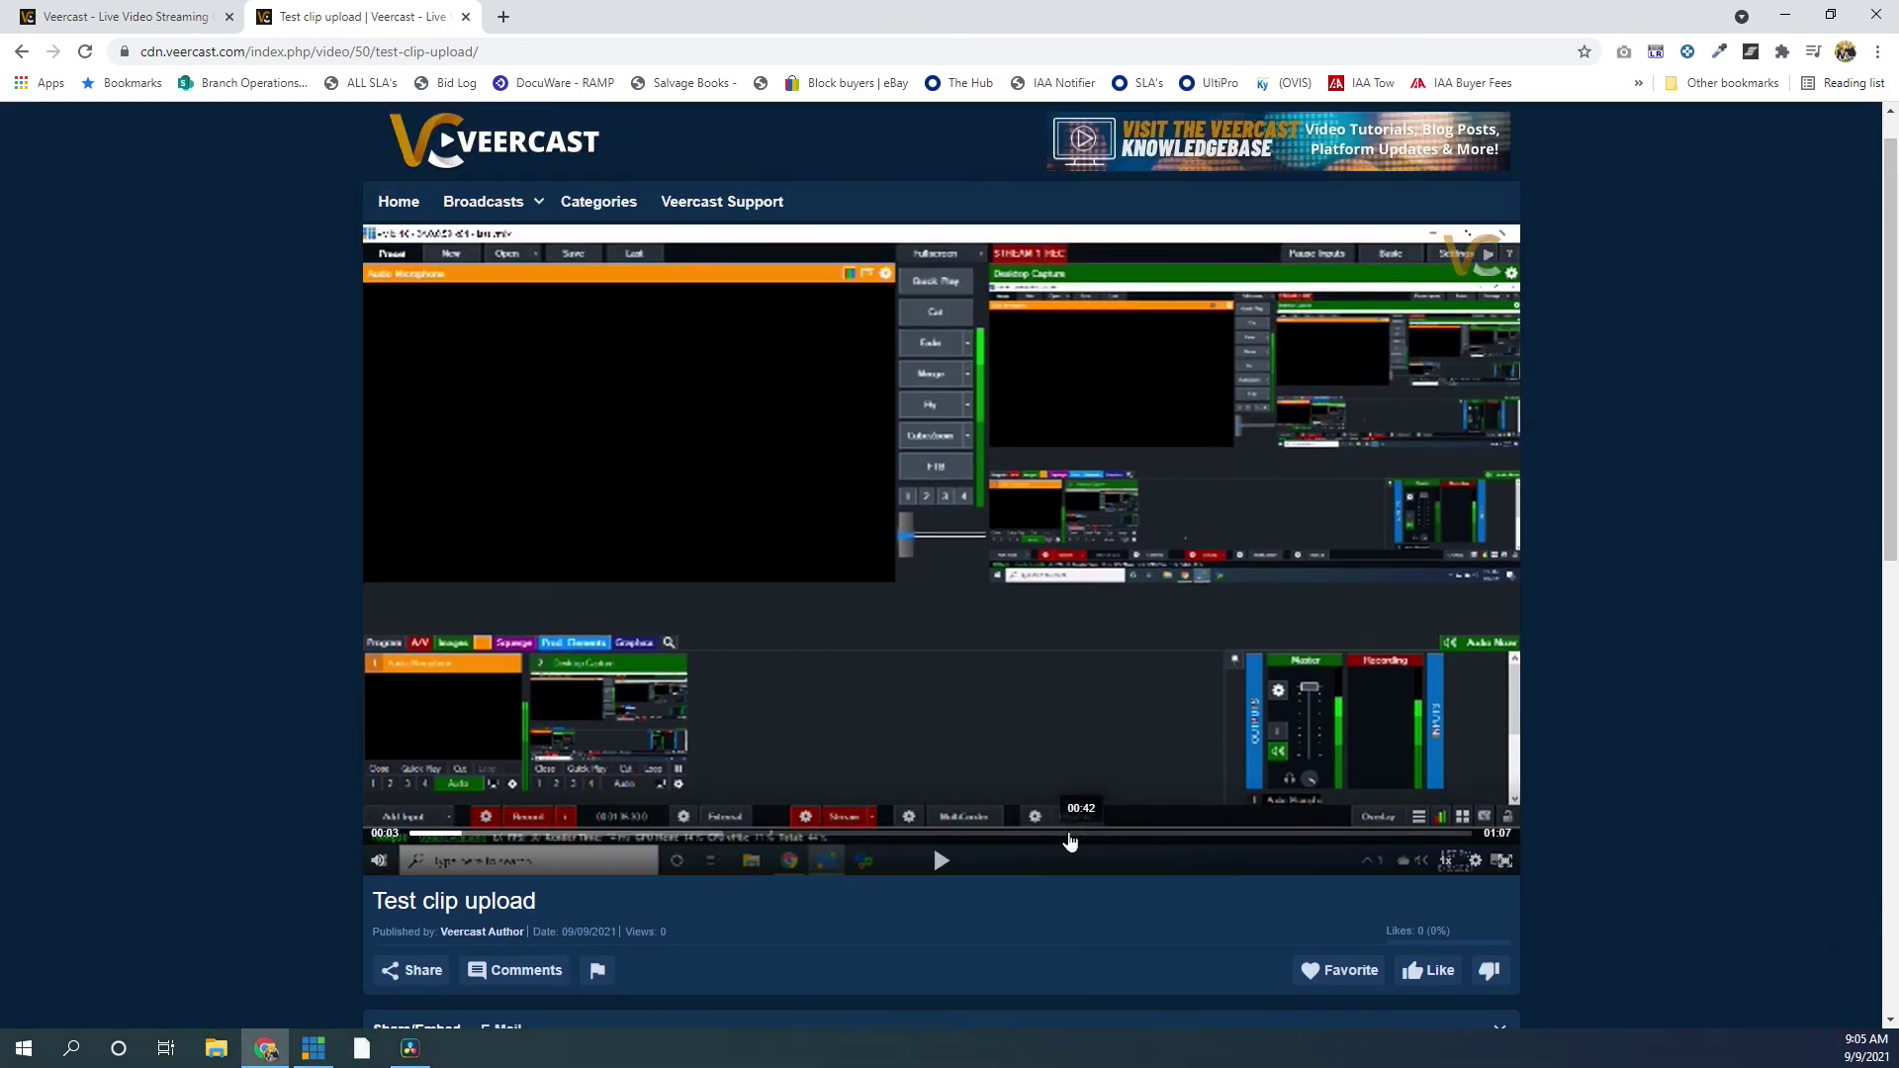